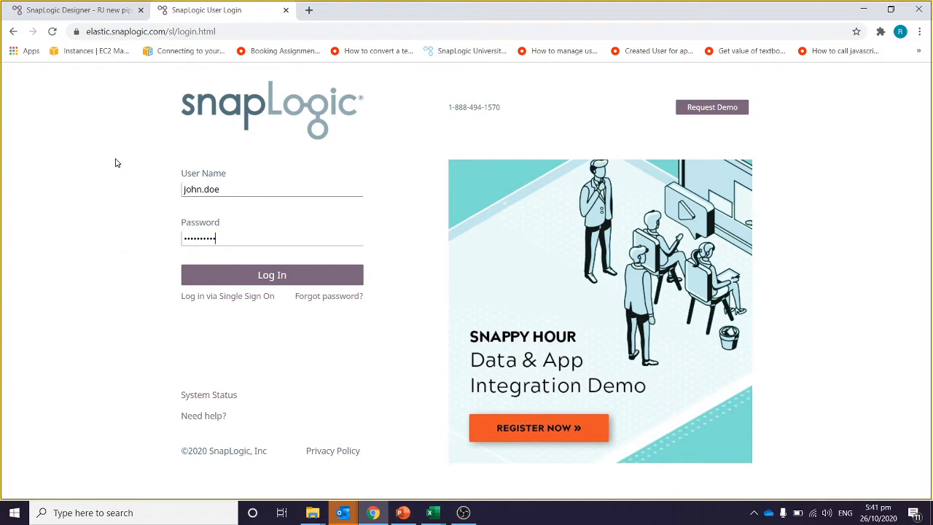
Search the web for "documentation snaplogic" in a new browser tab
click(309, 10)
text(documen)
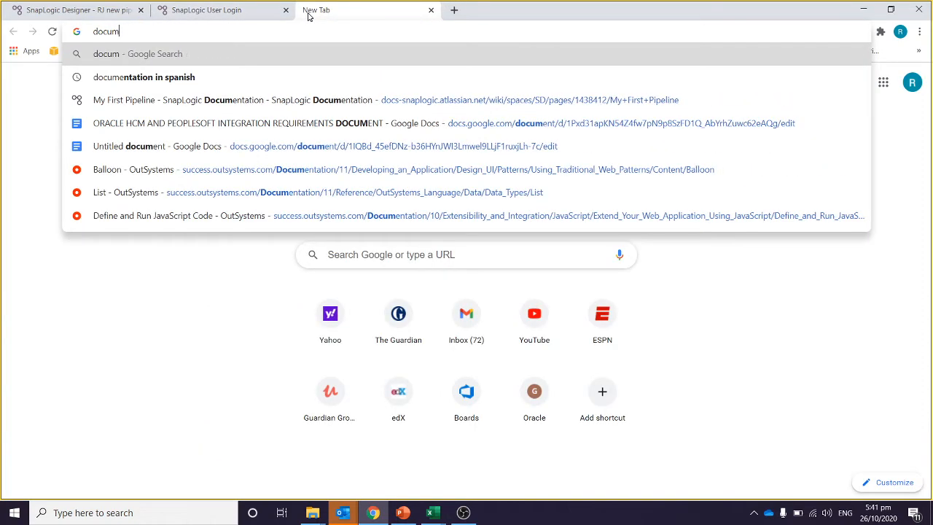
key(BackSpace)
key(BackSpace)
key(BackSpace)
key(BackSpace)
text(umentation)
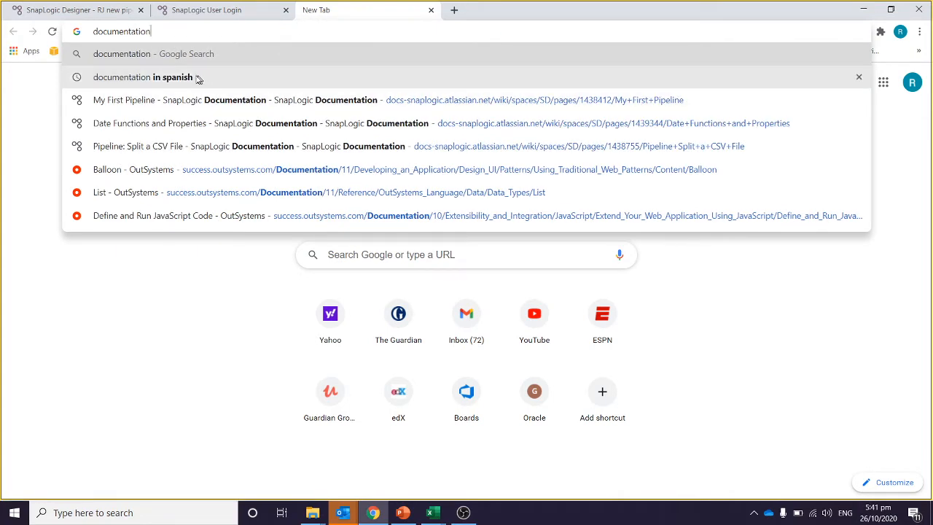
text(snaplogic)
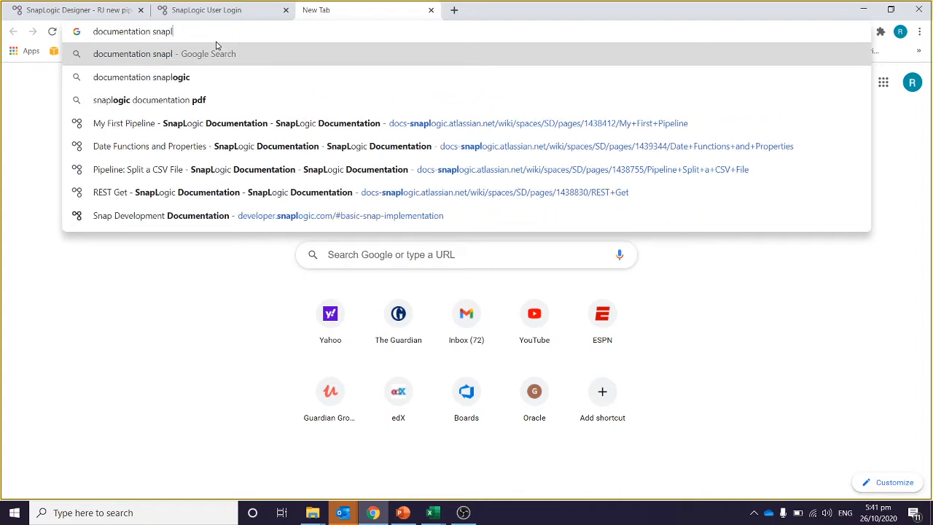
key(Return)
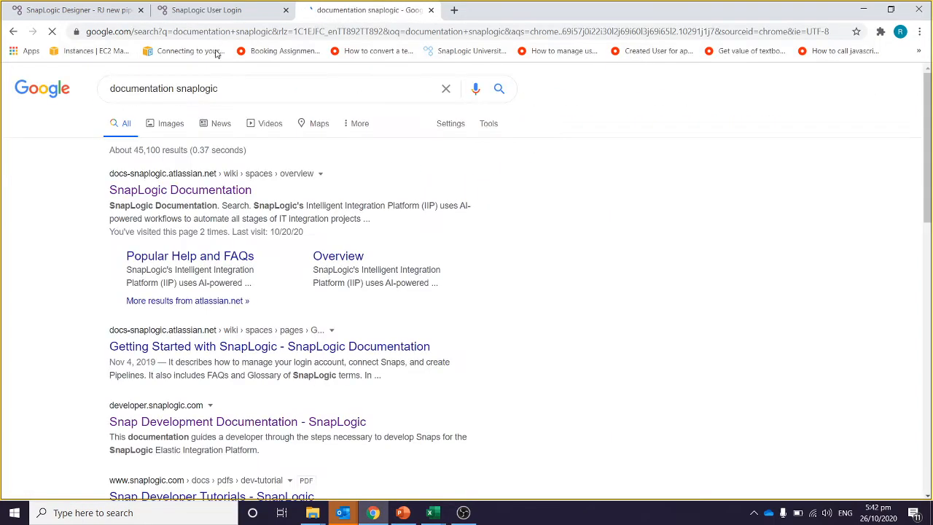
Open the SnapLogic Documentation overview from the search results, skim its contents, and return to the SnapLogic login page
click(150, 192)
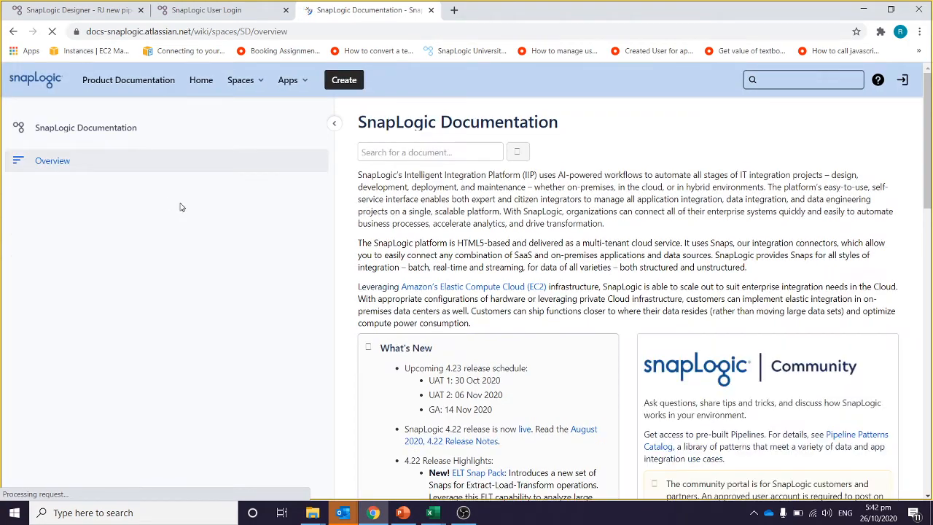
scroll(314, 327, down, 3)
scroll(313, 327, down, 3)
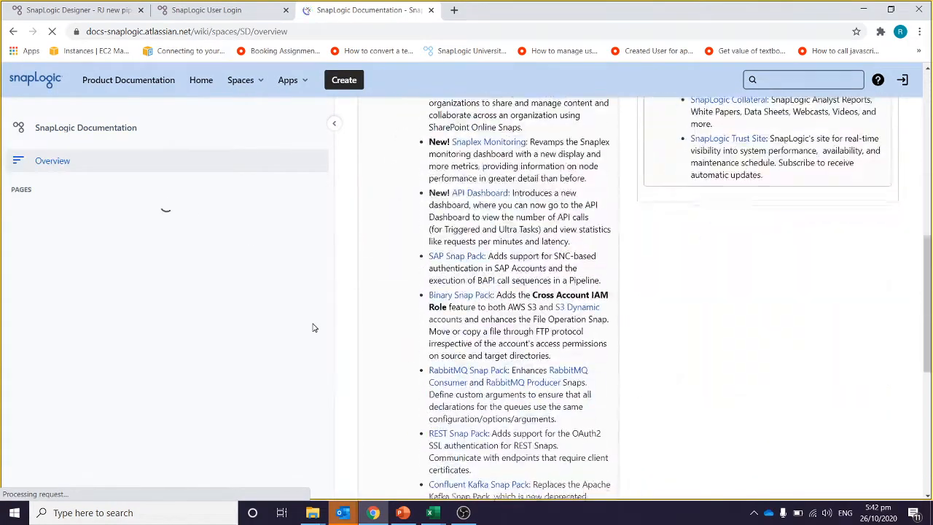
scroll(314, 327, up, 7)
click(191, 10)
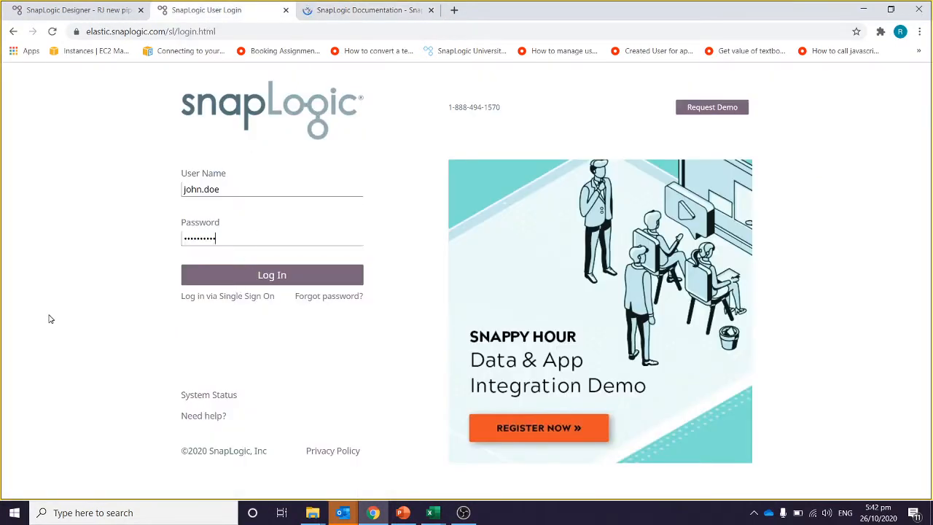
Switch to PowerPoint to review the My First Pipeline outline slide, and return to the SnapLogic login page in Chrome
click(409, 517)
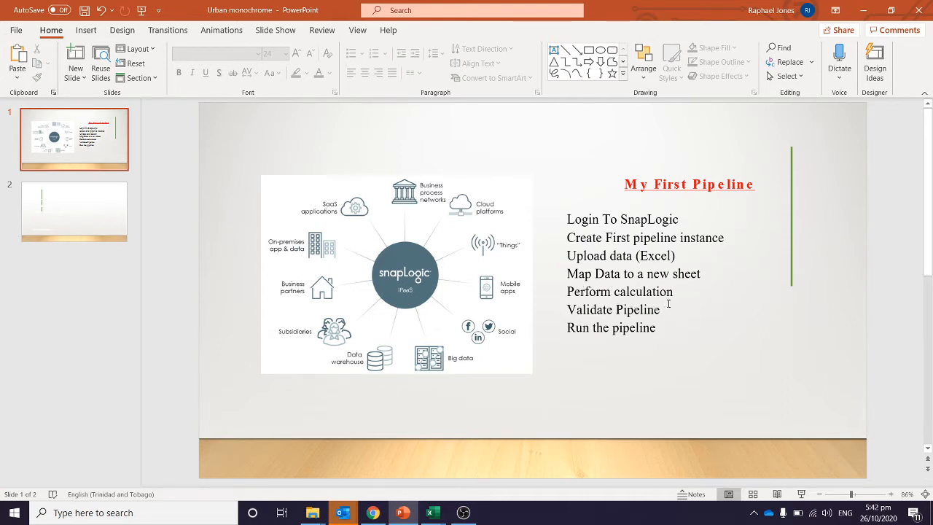
click(372, 512)
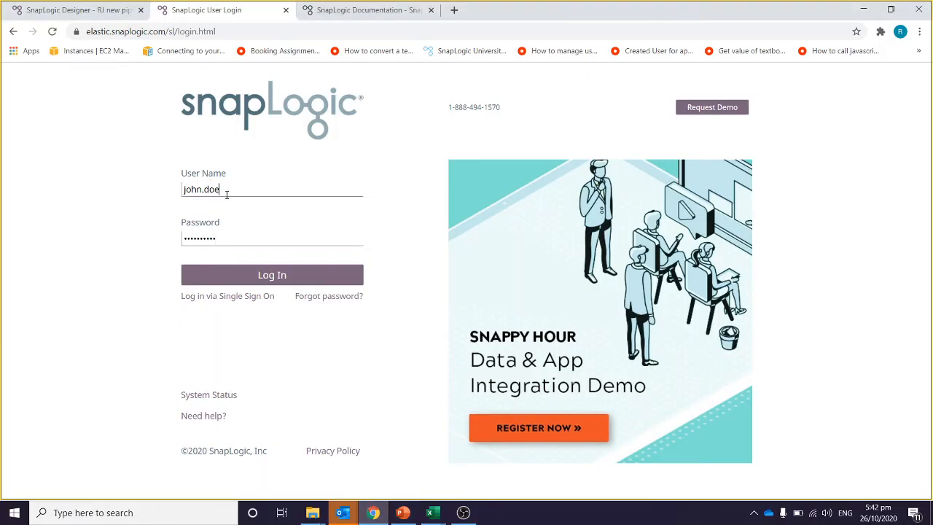
text(s)
Dismiss the open pipeline dialog in SnapLogic Designer and create a new pipeline labelled DemoFirstPipeline in projects/shared
click(97, 10)
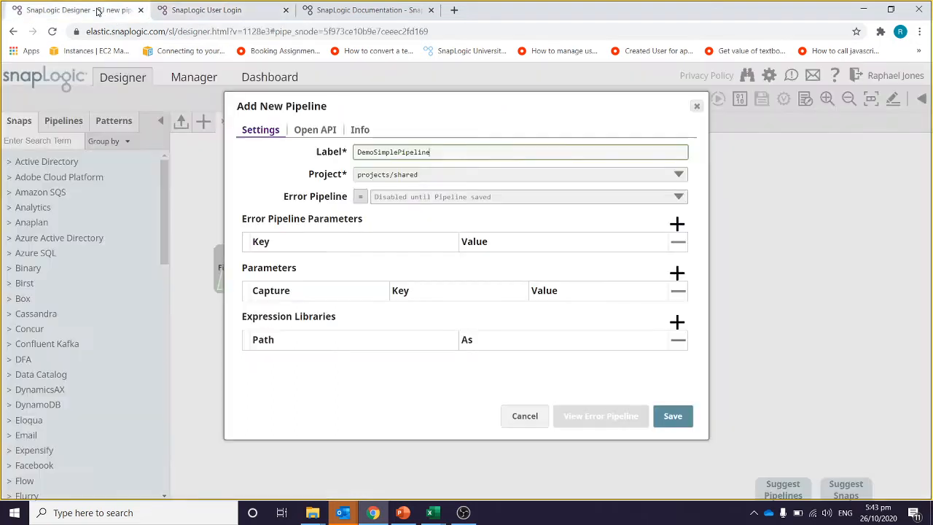
click(696, 105)
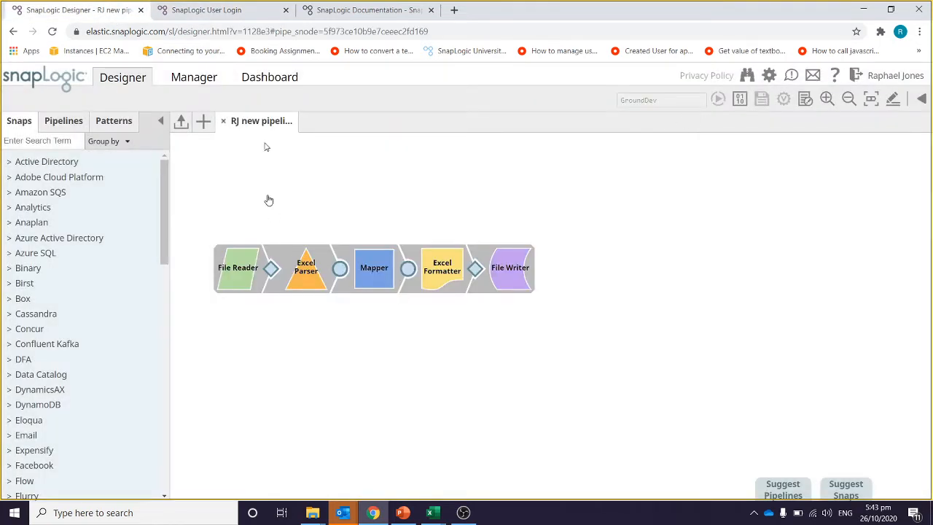
click(202, 121)
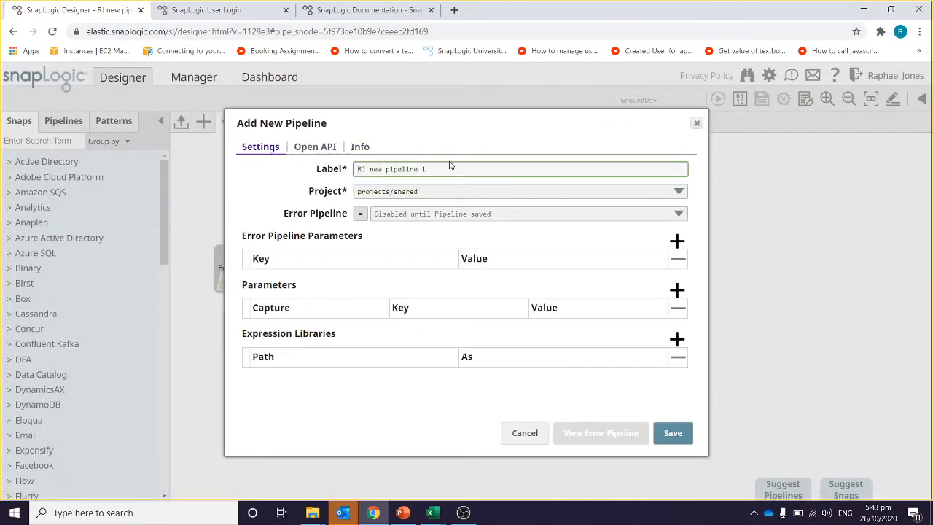
drag(434, 175, 339, 168)
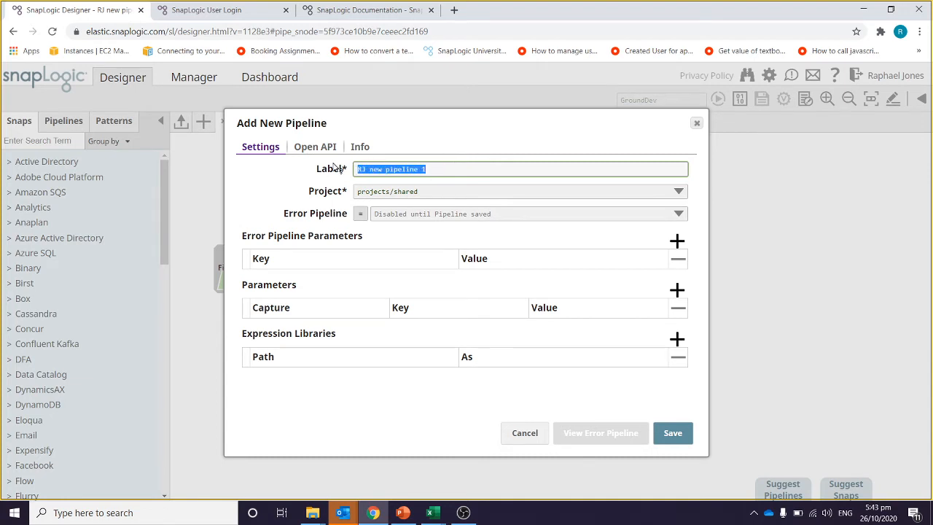
text(t)
text(emo)
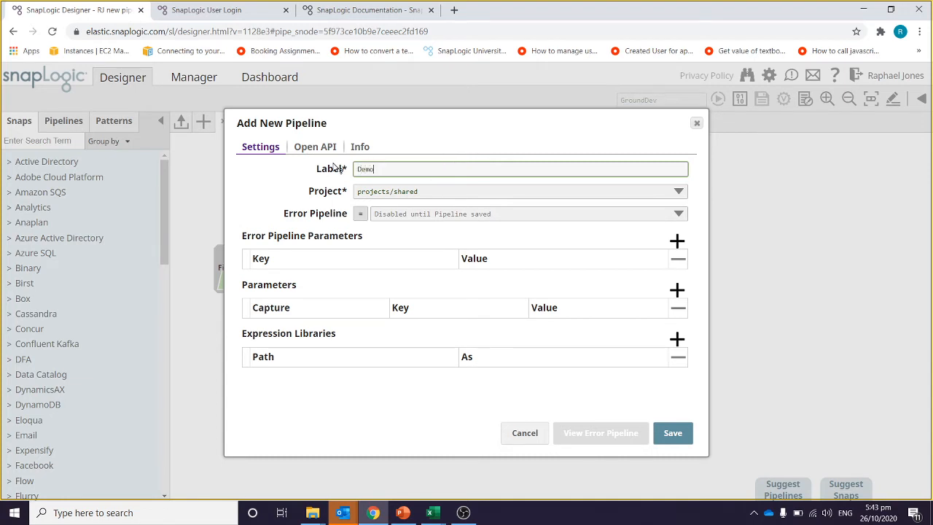
text(FirstPipeline)
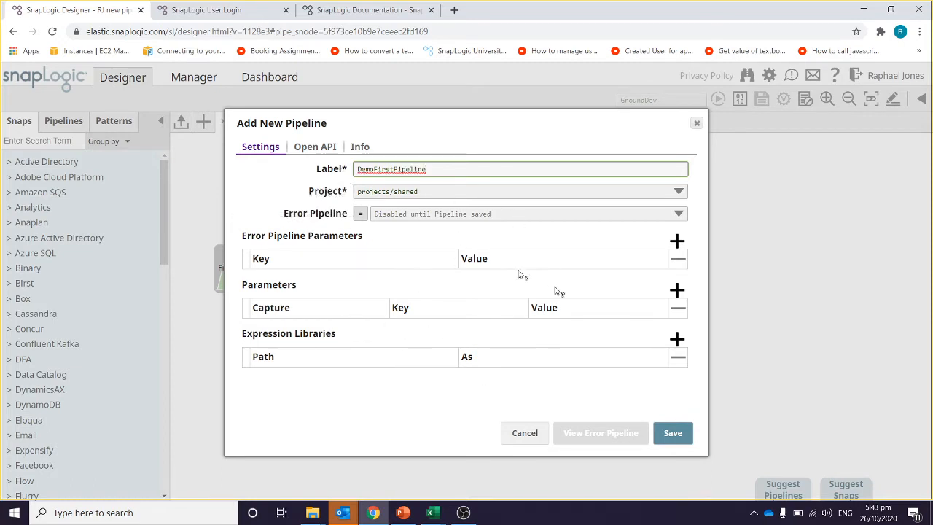
click(671, 440)
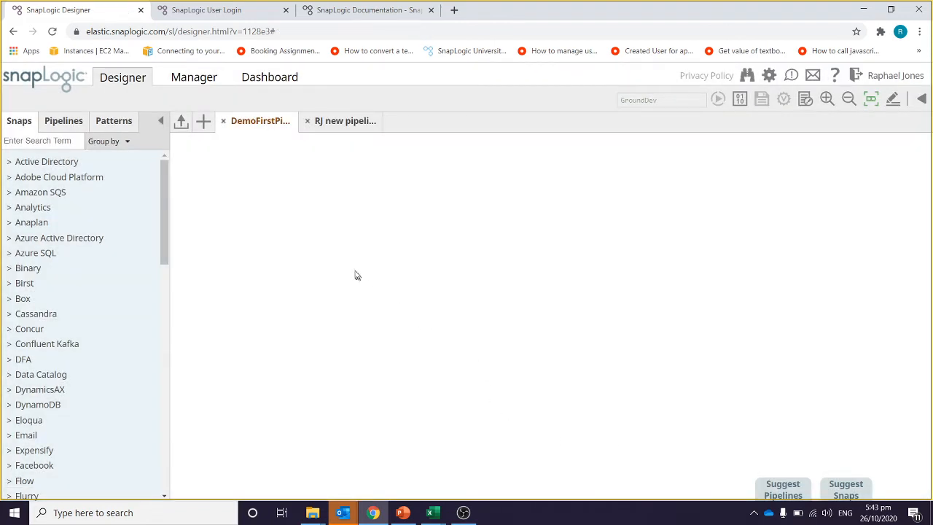
Switch to the Monthly Budget workbook in Excel and try a Difference heading in cell D2 beside Spending
mouse_move(431, 510)
click(412, 479)
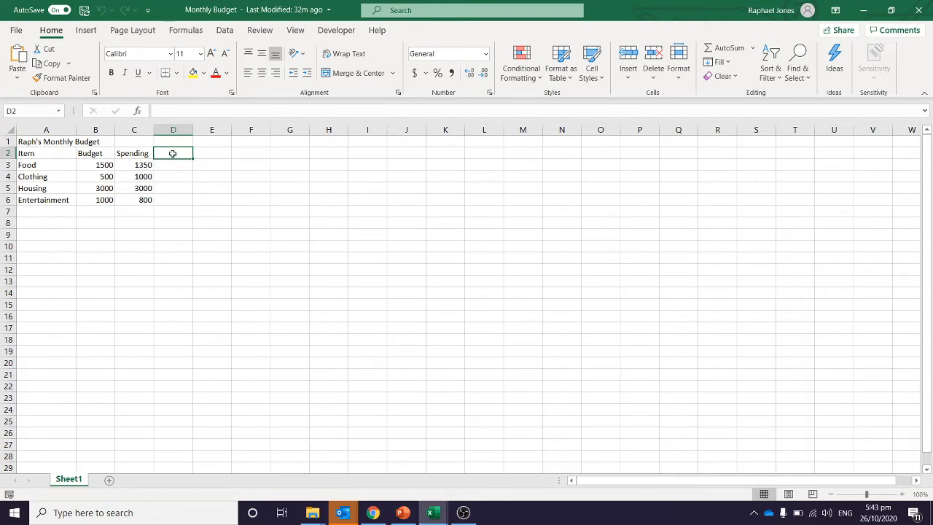
text(Dif)
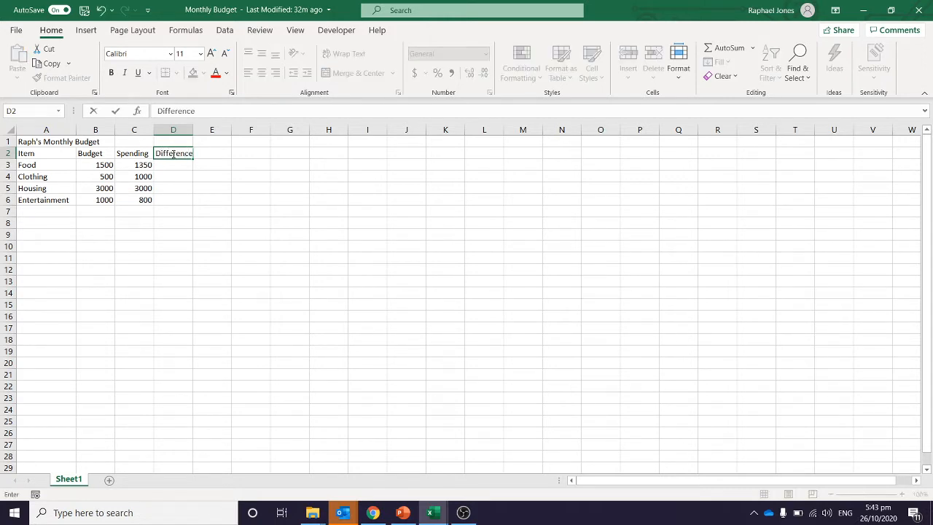
text(feren)
key(BackSpace)
key(BackSpace)
key(BackSpace)
key(BackSpace)
key(BackSpace)
key(BackSpace)
text(Actual)
click(865, 9)
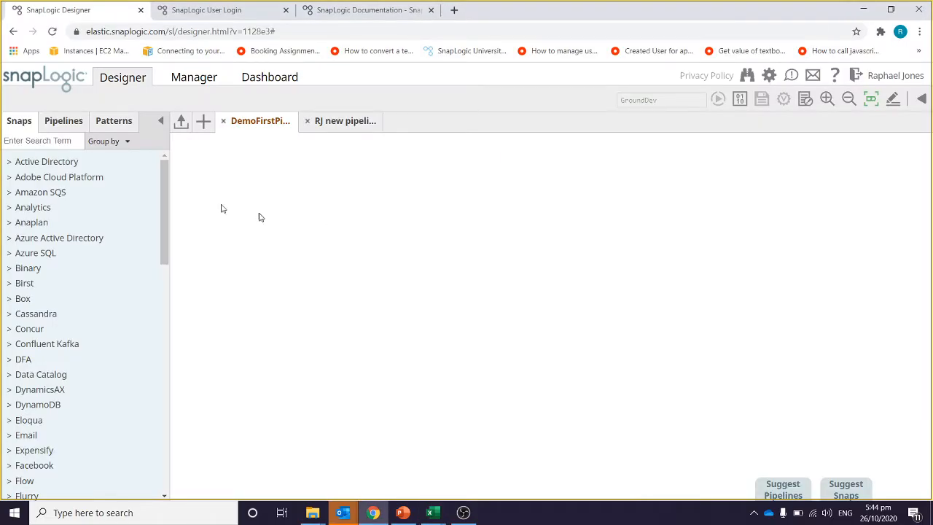
Search the snaps for "file" and place a File Reader snap on the empty DemoFirstPipeline canvas
click(30, 143)
text(file)
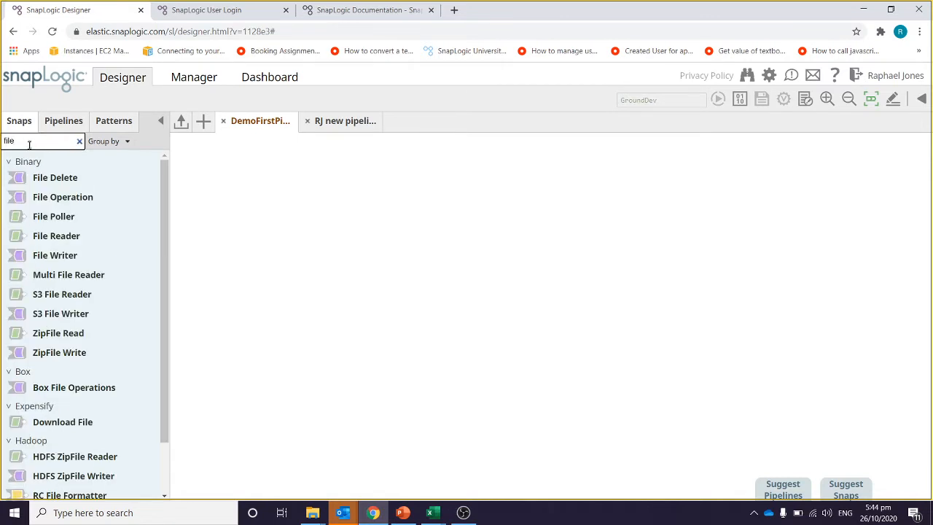
drag(27, 235, 246, 208)
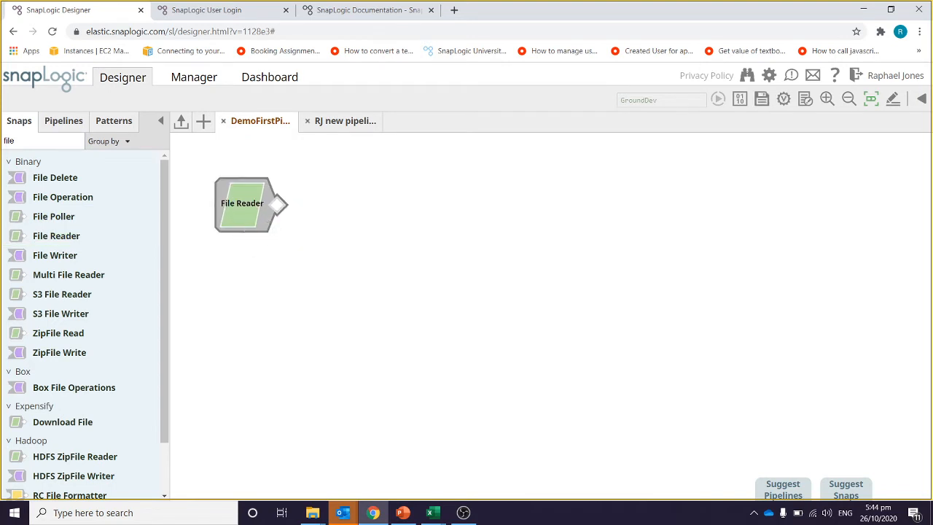
Set the File Reader snap's file to Monthly Budget.xlsx from projects/shared and save its settings
click(246, 208)
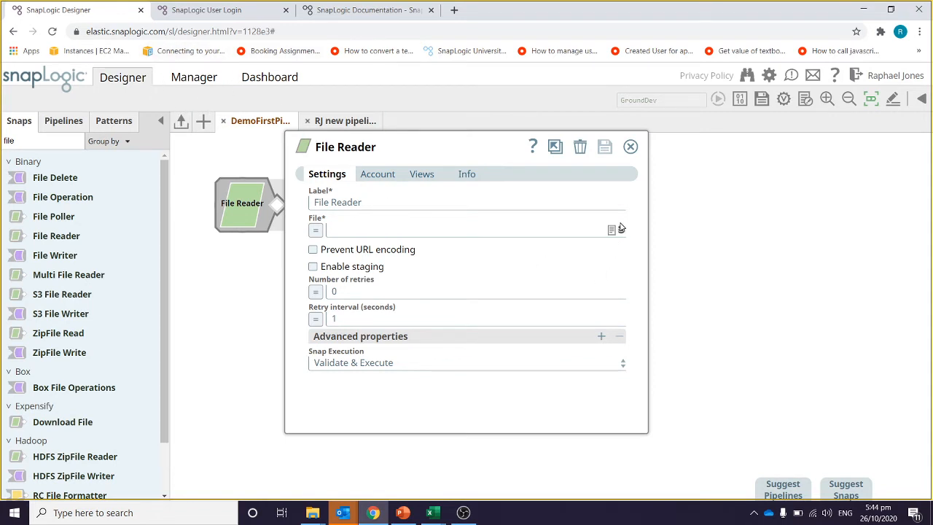
click(468, 226)
text(M)
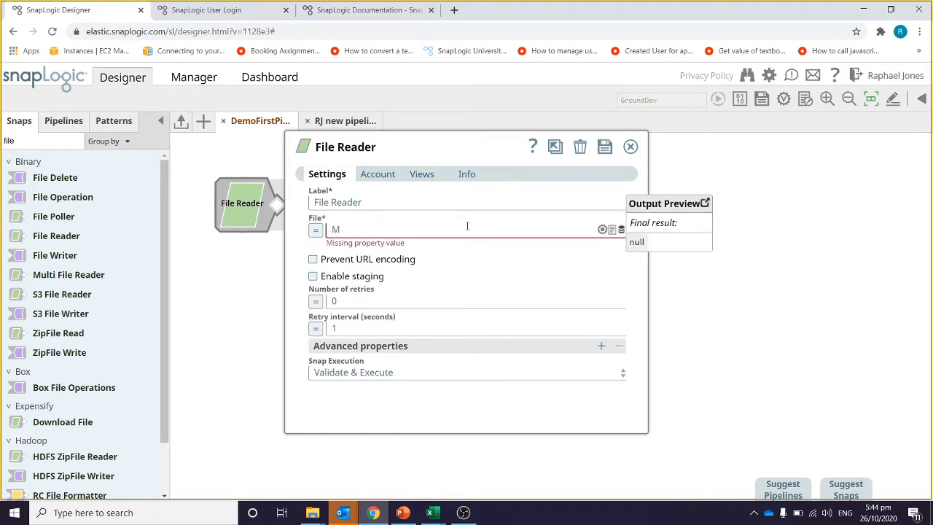
text(y)
click(435, 512)
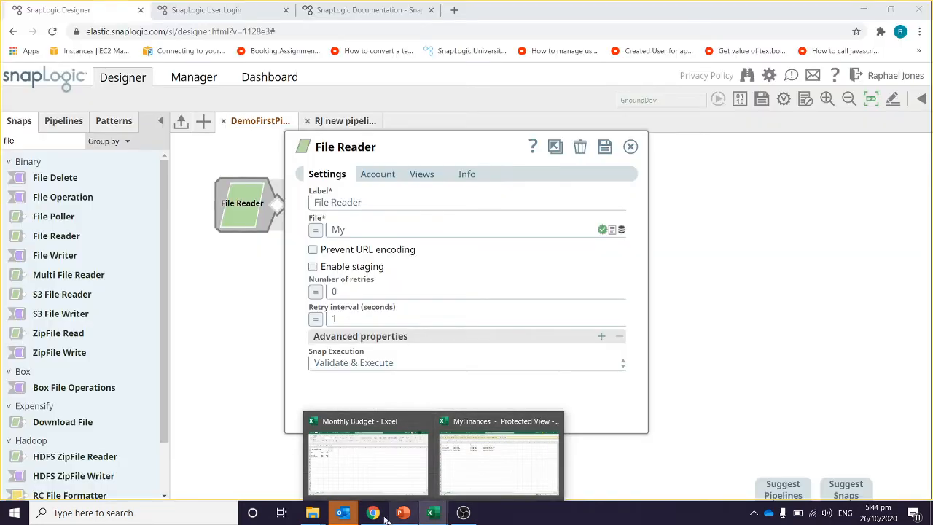
click(374, 514)
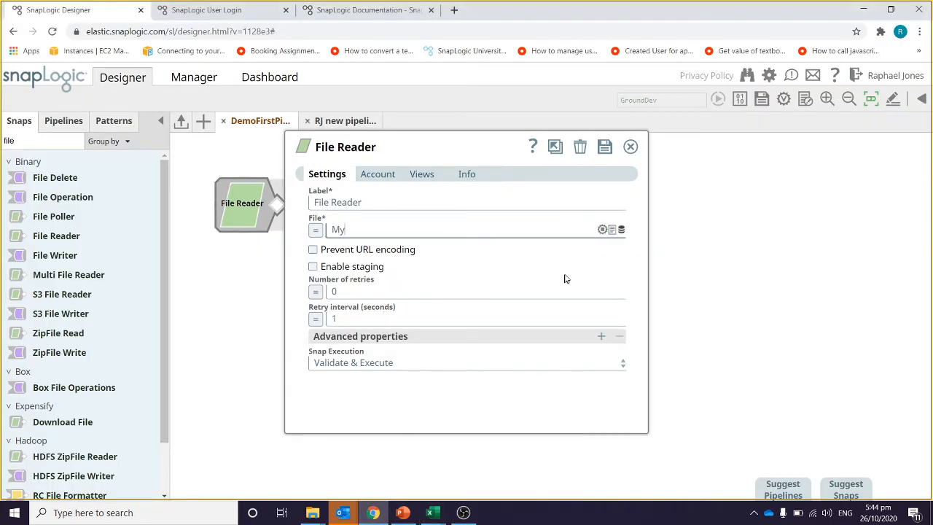
click(621, 230)
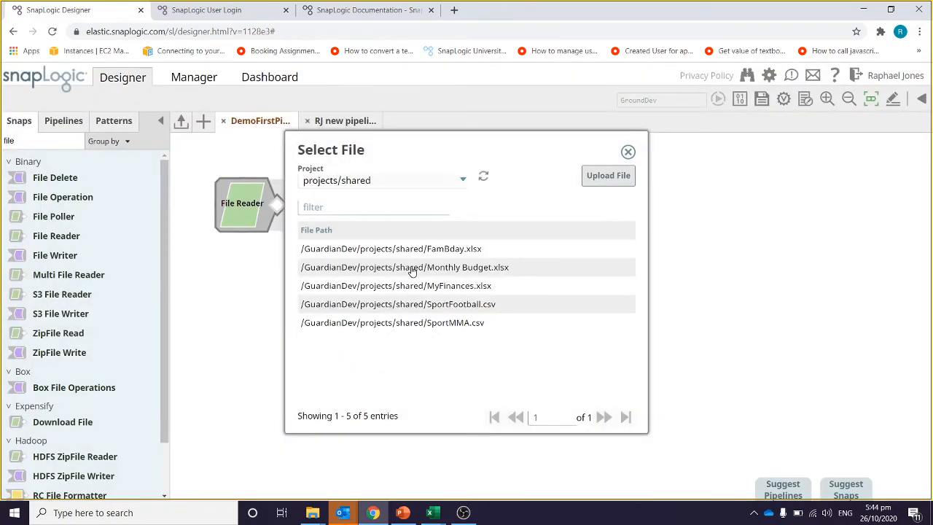
click(413, 268)
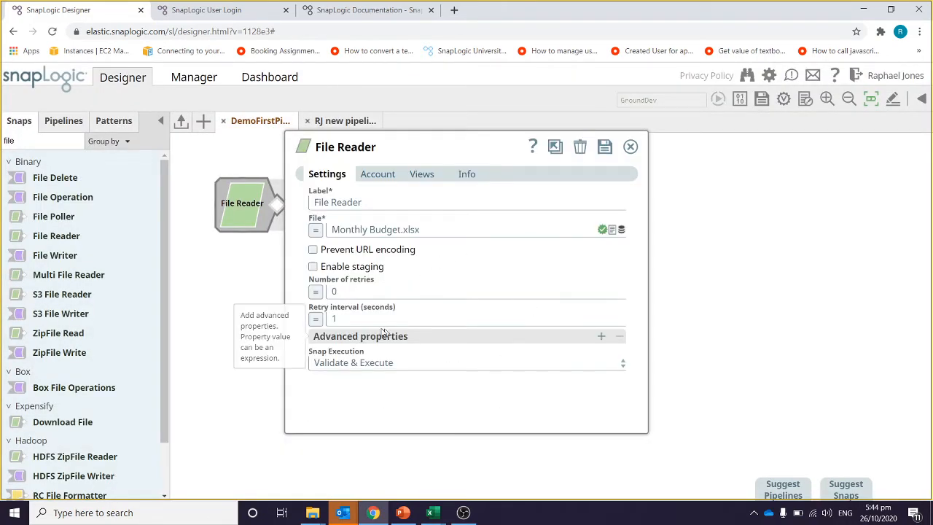
click(604, 149)
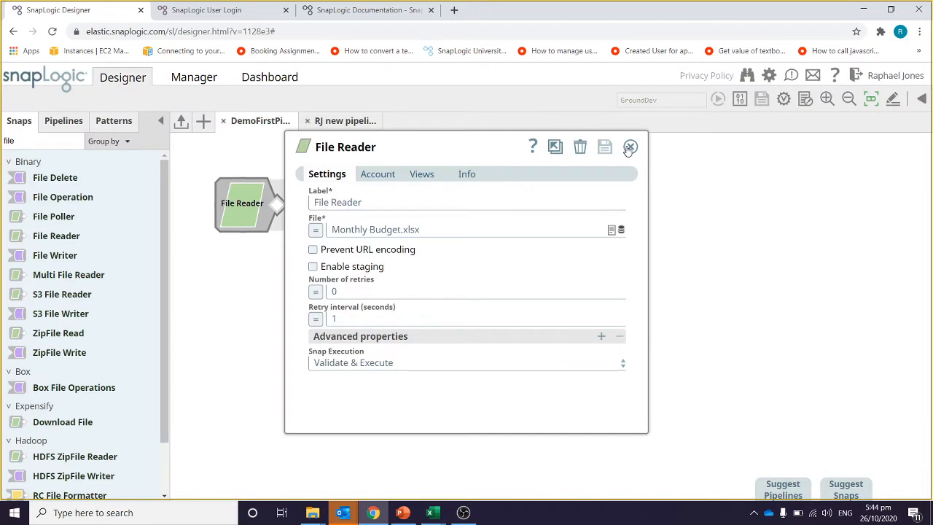
click(630, 148)
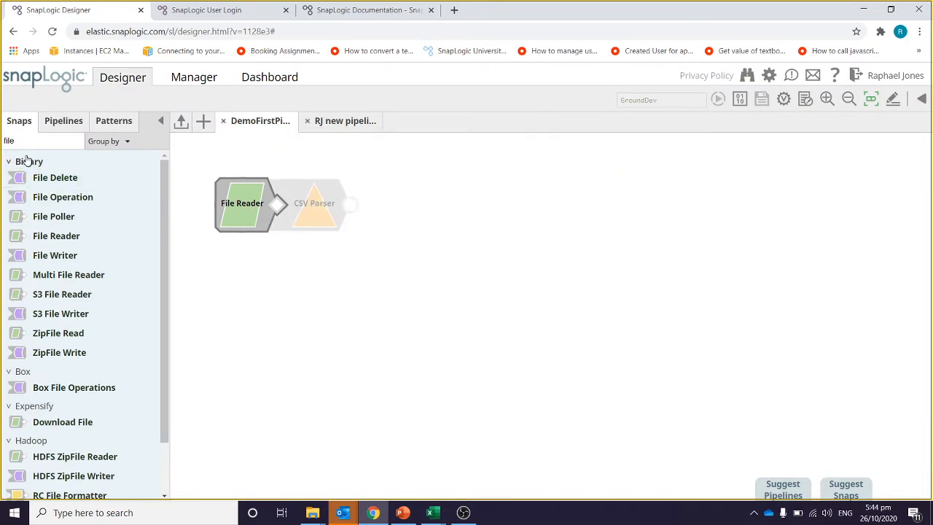
Search the snaps for "Exce" and connect an Excel Parser snap to the File Reader's output
drag(26, 145, 3, 142)
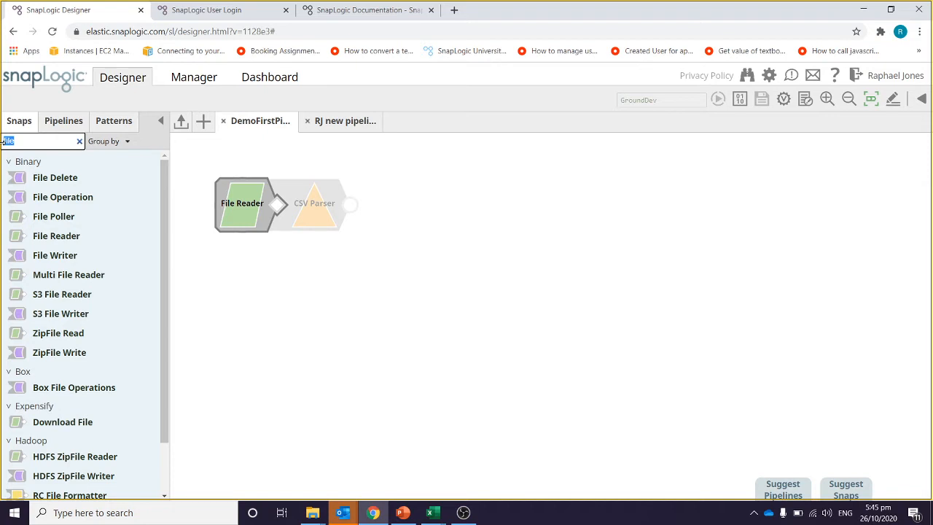
text(Ex)
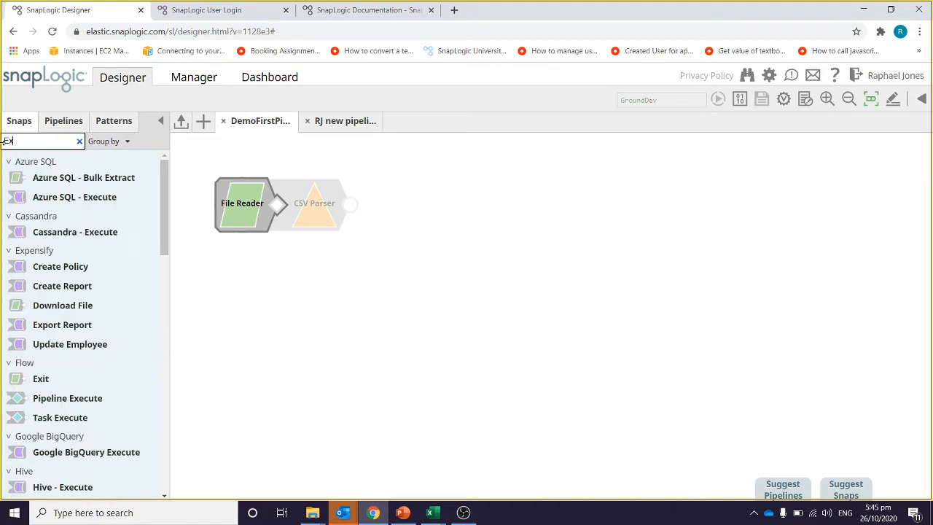
text(ce)
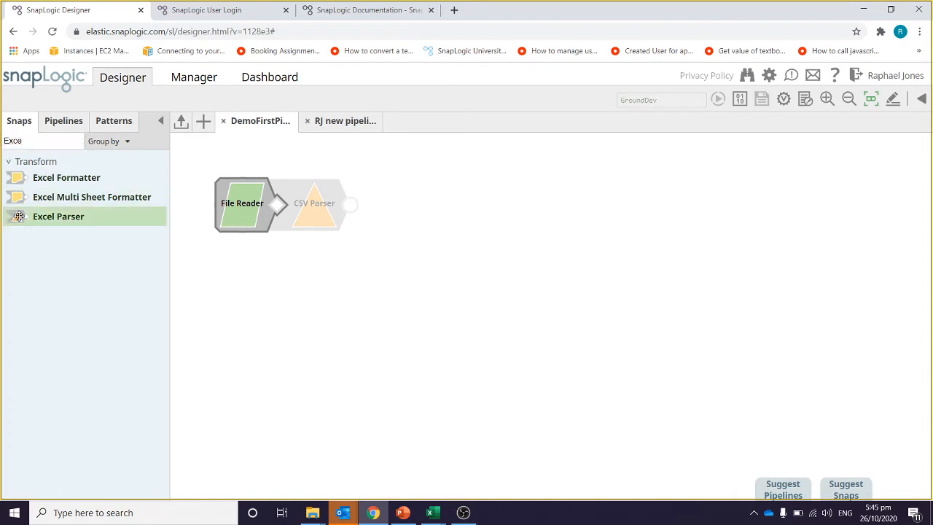
drag(16, 217, 317, 207)
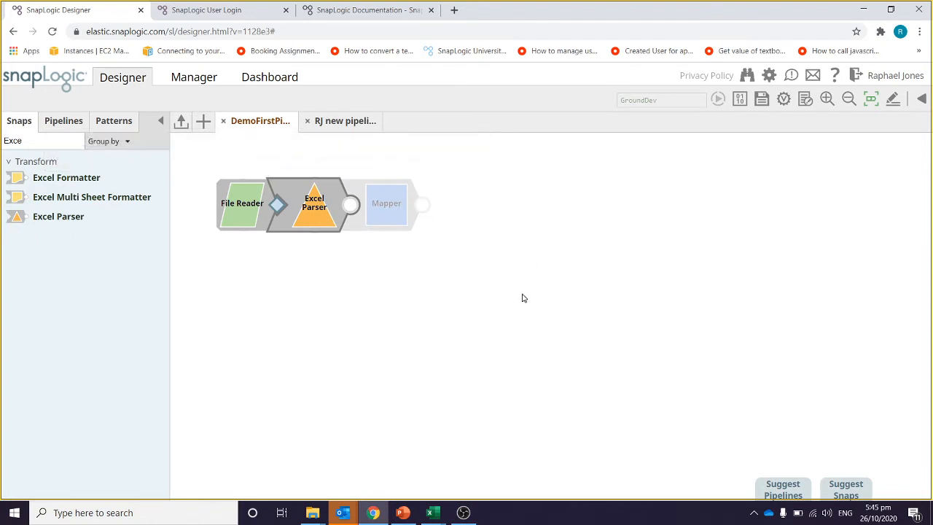
Validate the pipeline and open the File Reader's output preview
click(786, 104)
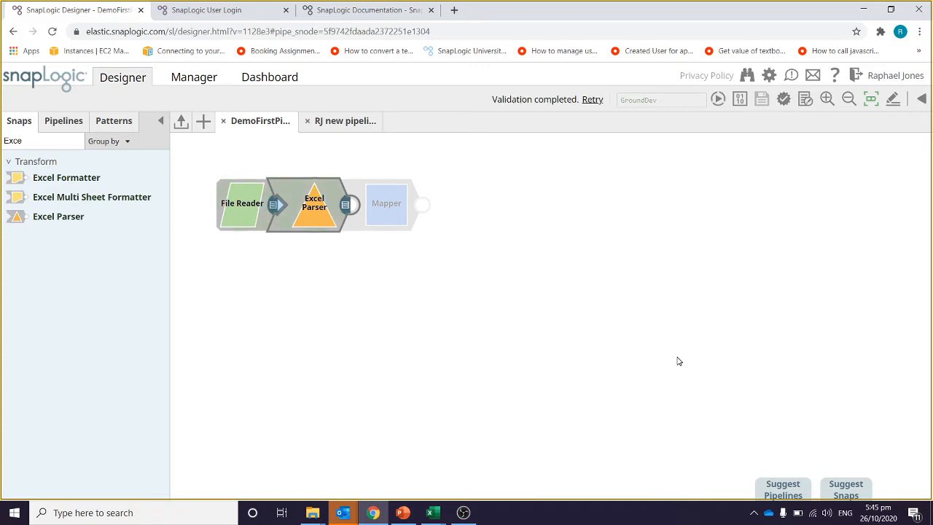
click(275, 206)
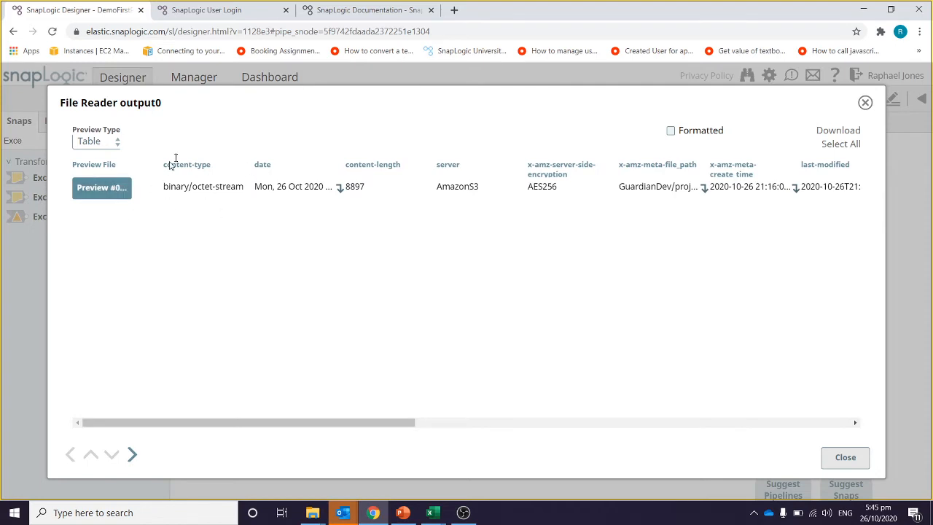
Close the File Reader preview and review the Excel Parser's output preview as JSON
click(865, 102)
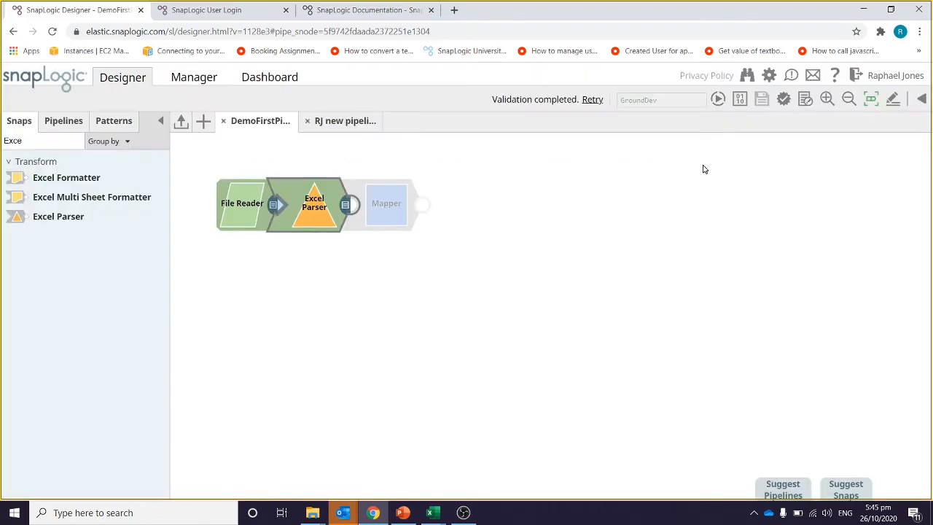
click(348, 207)
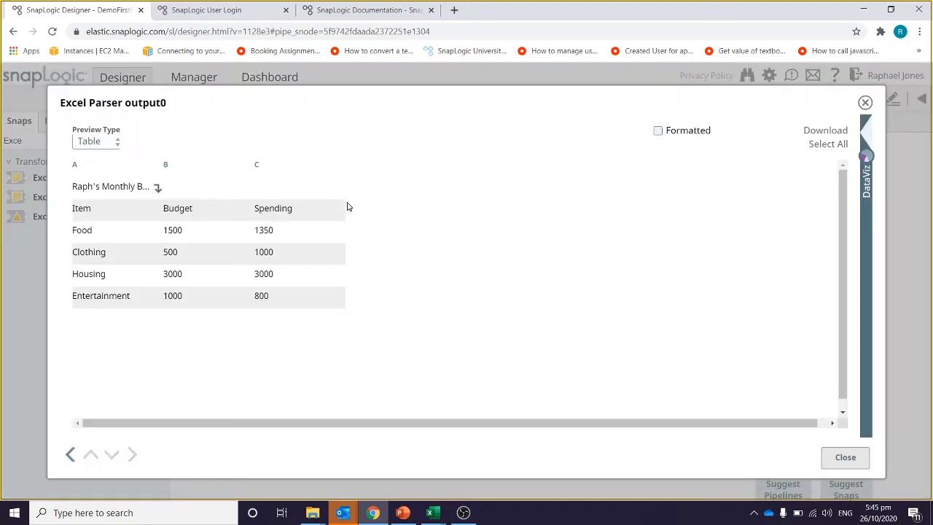
click(95, 143)
click(94, 160)
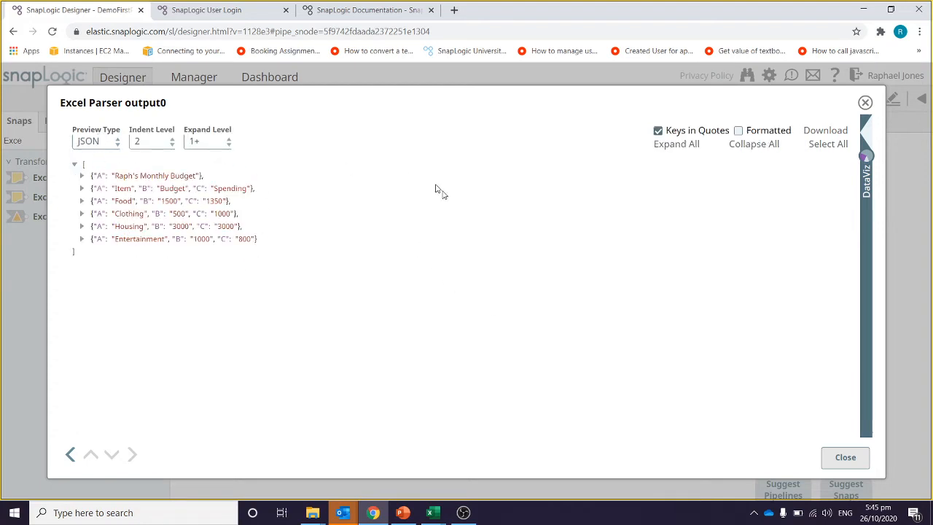
click(865, 104)
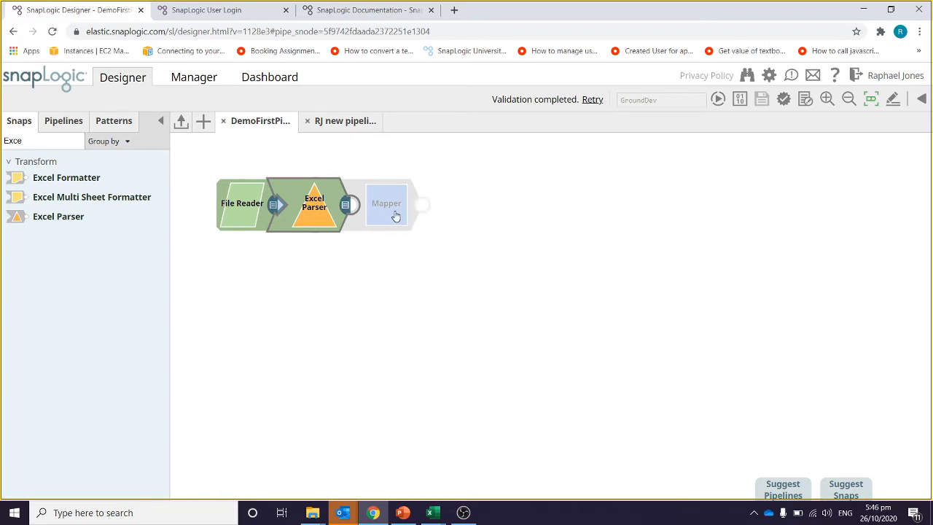
Add the suggested Mapper snap after the Excel Parser and select input fields A, B and C in its settings
click(394, 216)
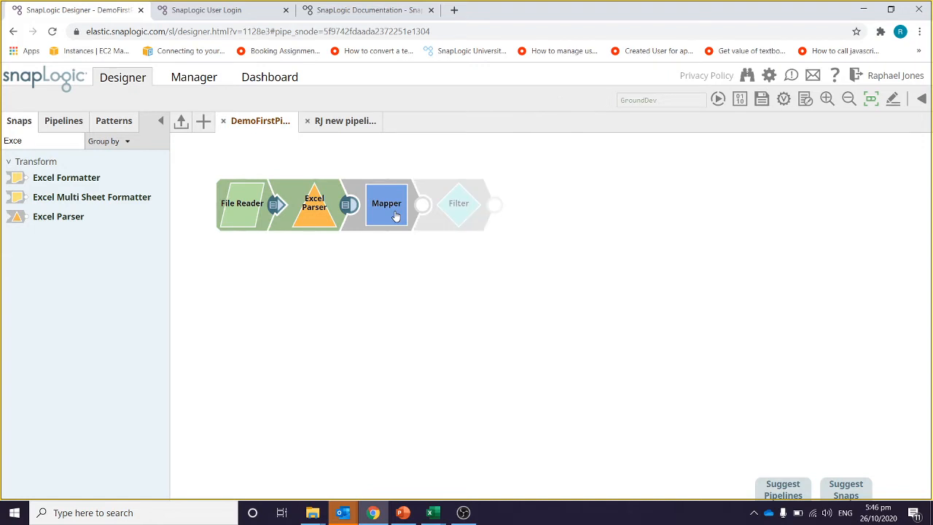
click(394, 216)
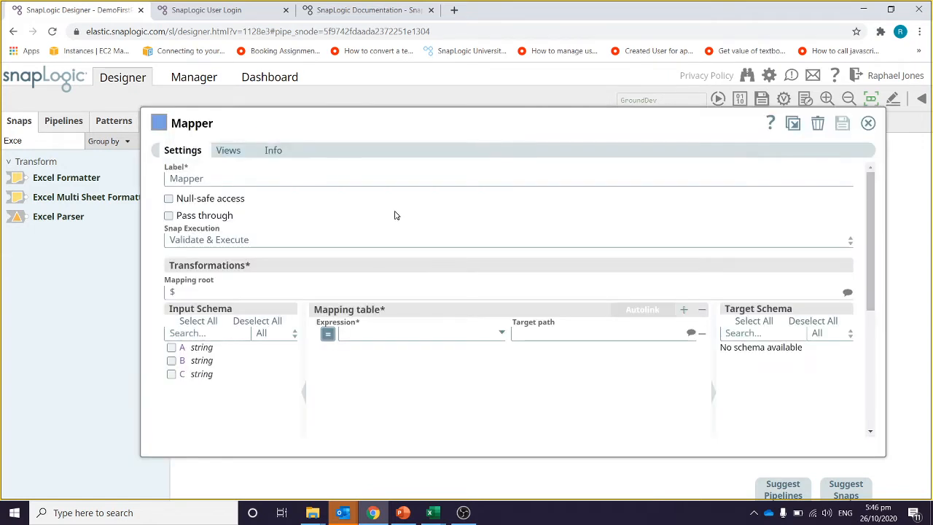
click(171, 348)
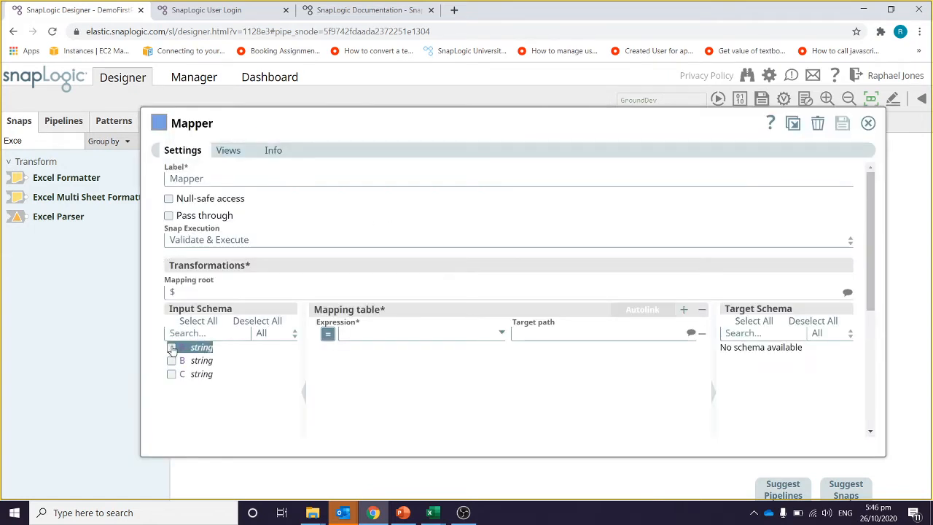
click(172, 361)
click(172, 375)
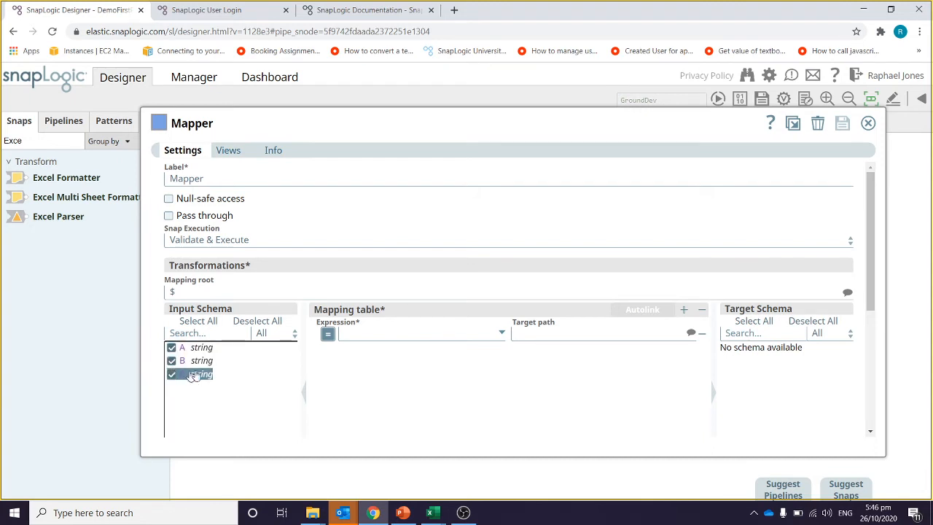
Add the selected input fields A, B and C to the Mapper's mapping table as expressions
click(379, 333)
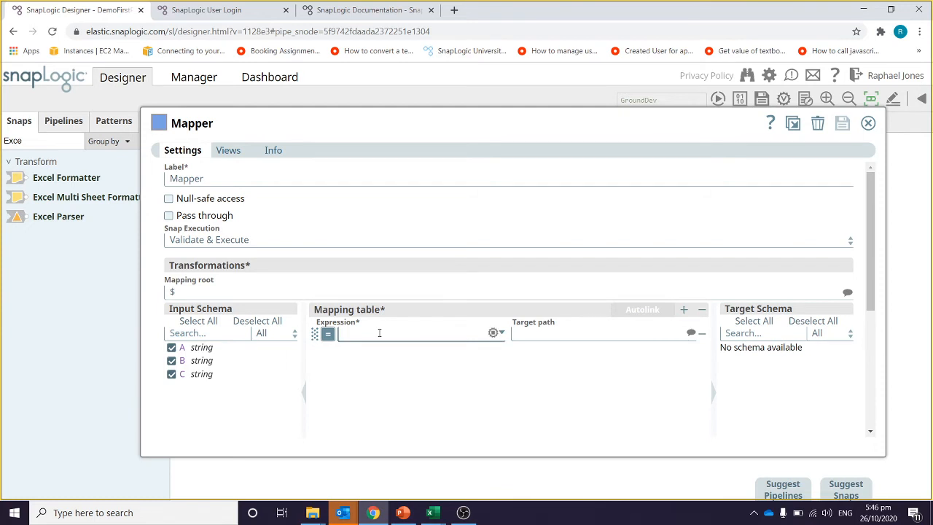
click(173, 413)
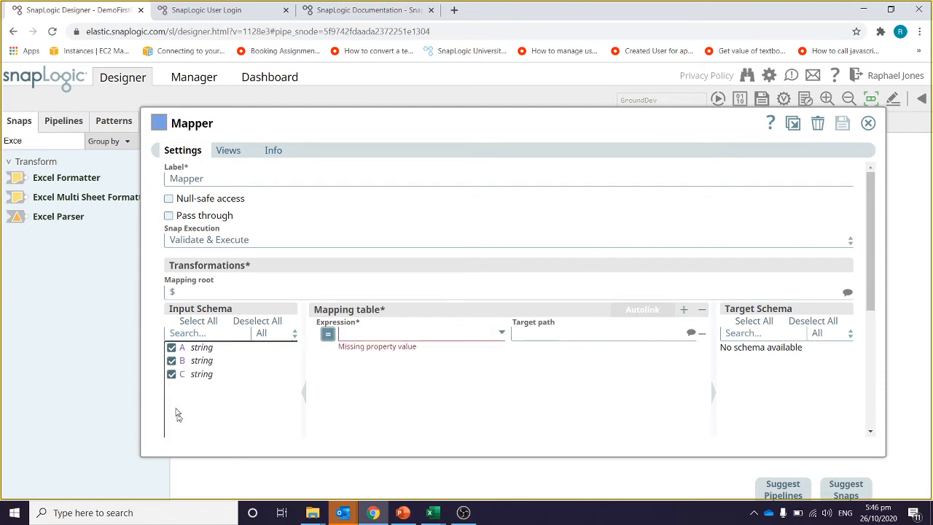
drag(172, 384, 223, 418)
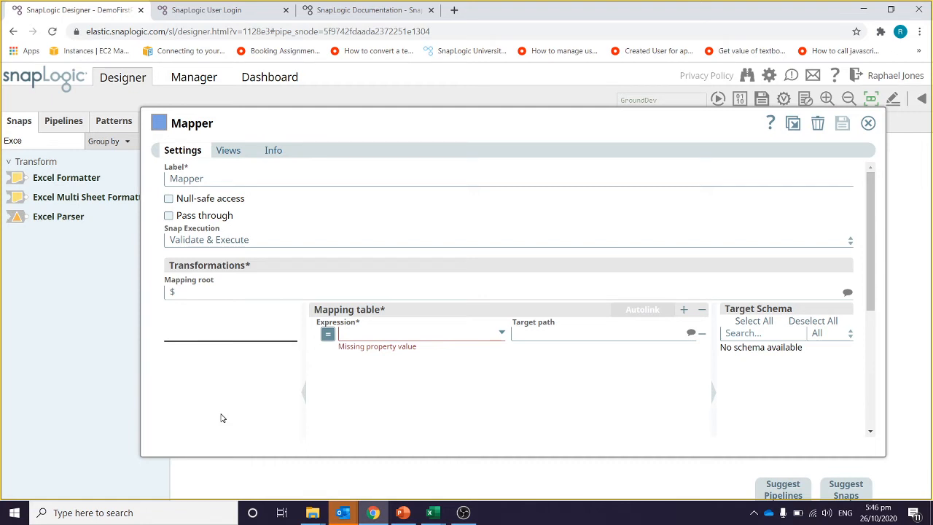
scroll(222, 416, down, 2)
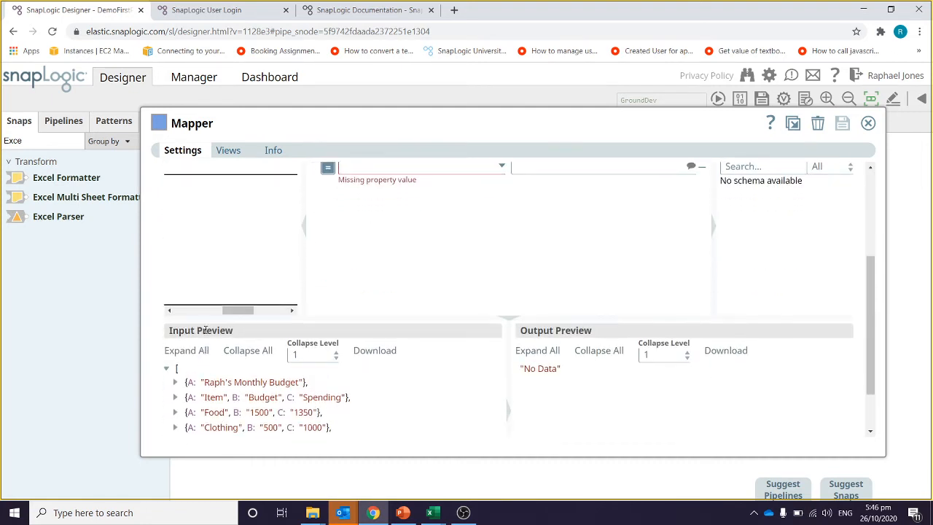
drag(234, 310, 151, 321)
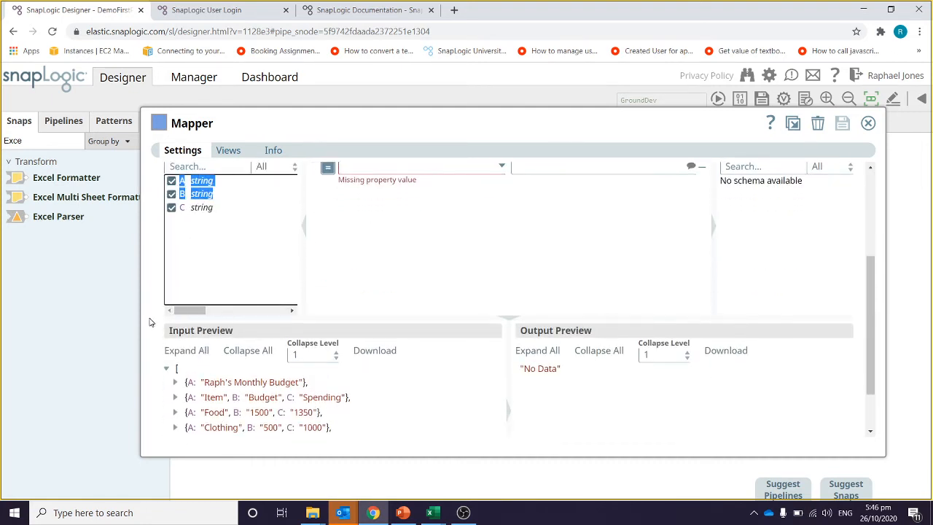
click(207, 275)
drag(196, 214, 381, 168)
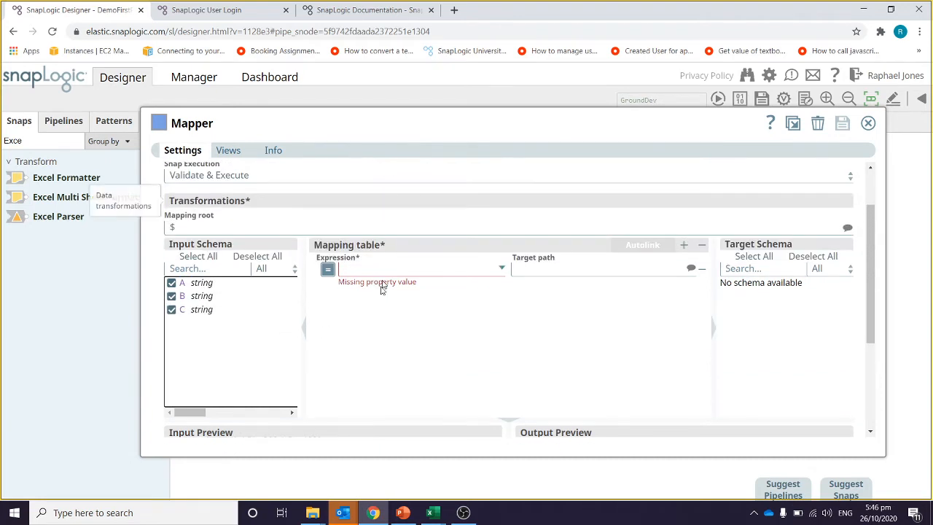
drag(198, 311, 396, 273)
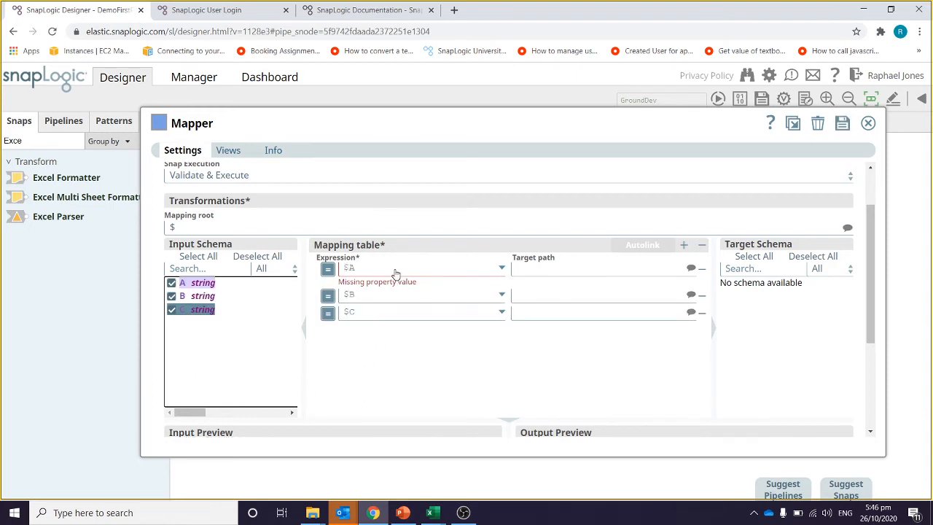
Set the target paths of $A, $B and $C to $Item, $Budget and $Spending, checking the column headings in the Monthly Budget workbook
click(567, 272)
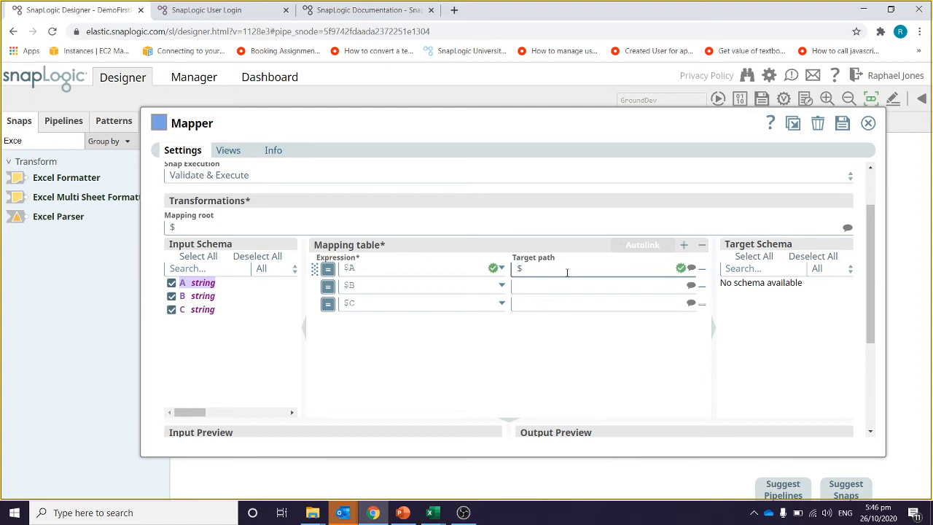
mouse_move(430, 512)
click(373, 468)
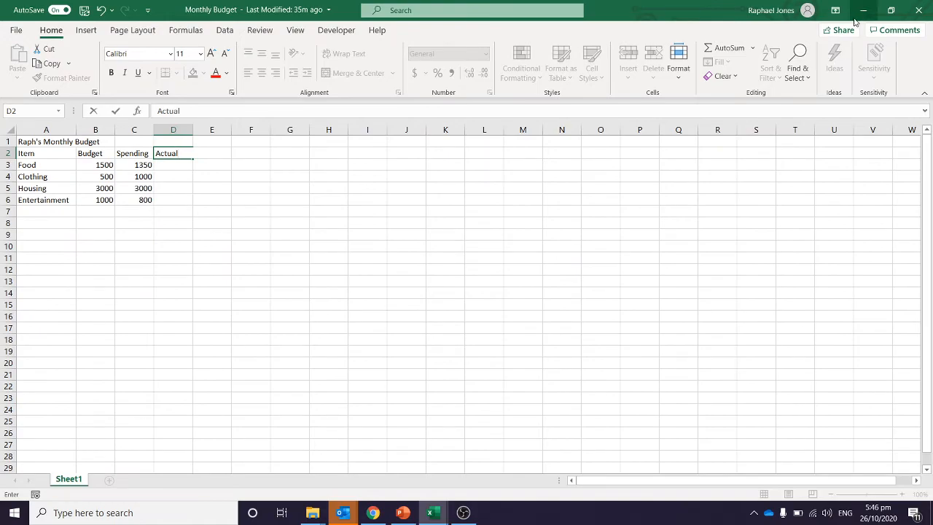
click(863, 10)
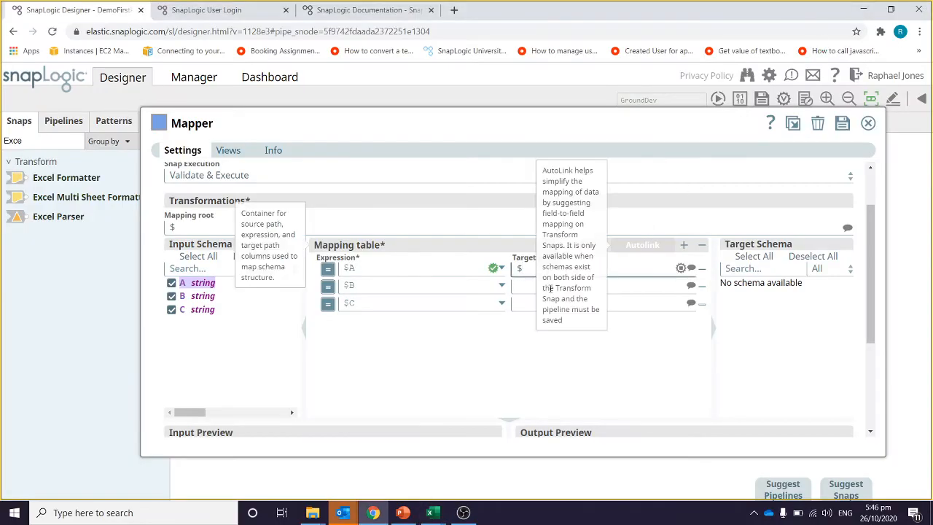
text(tem)
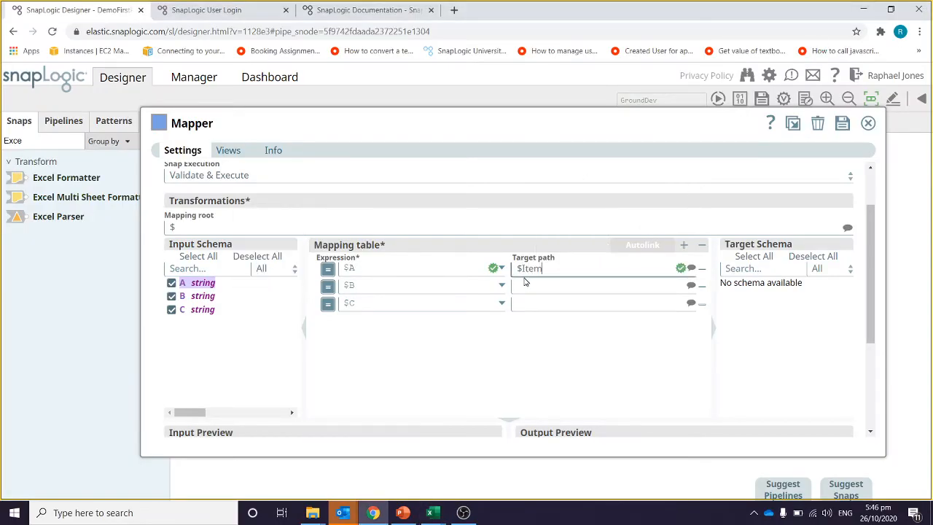
click(522, 284)
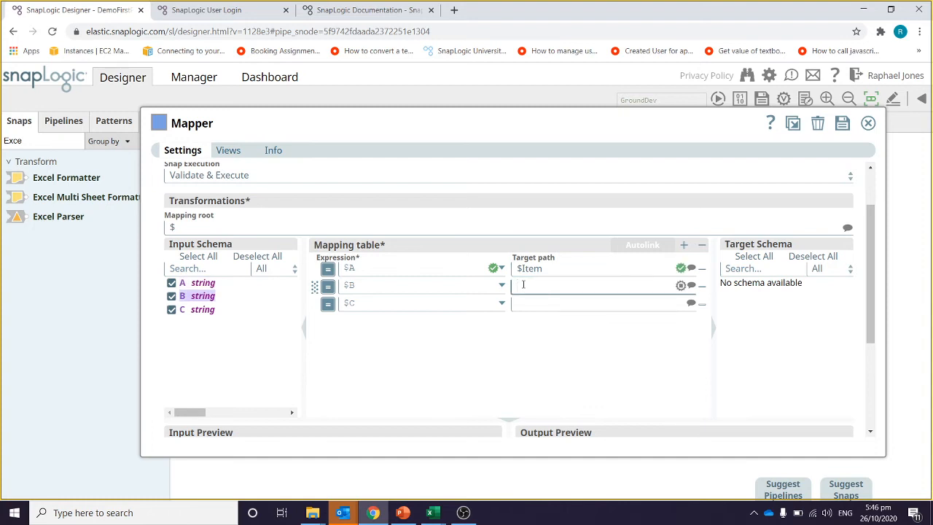
text($Budget)
click(522, 305)
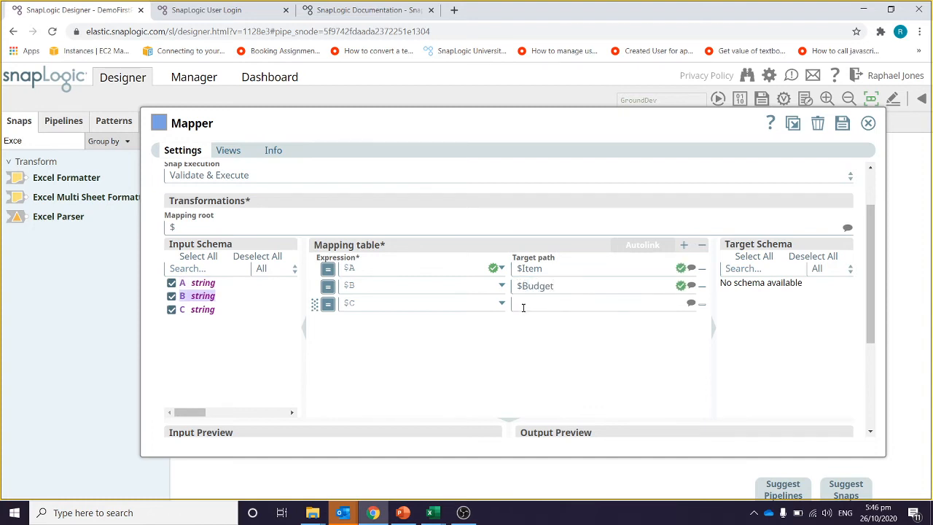
text($S)
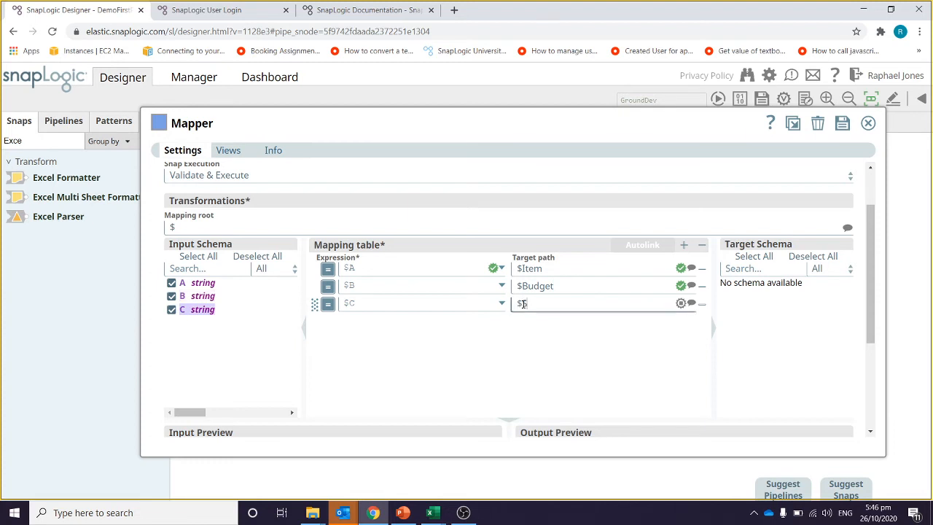
text(pending)
Add a fourth row to the mapping table with the target path $Advice
click(684, 246)
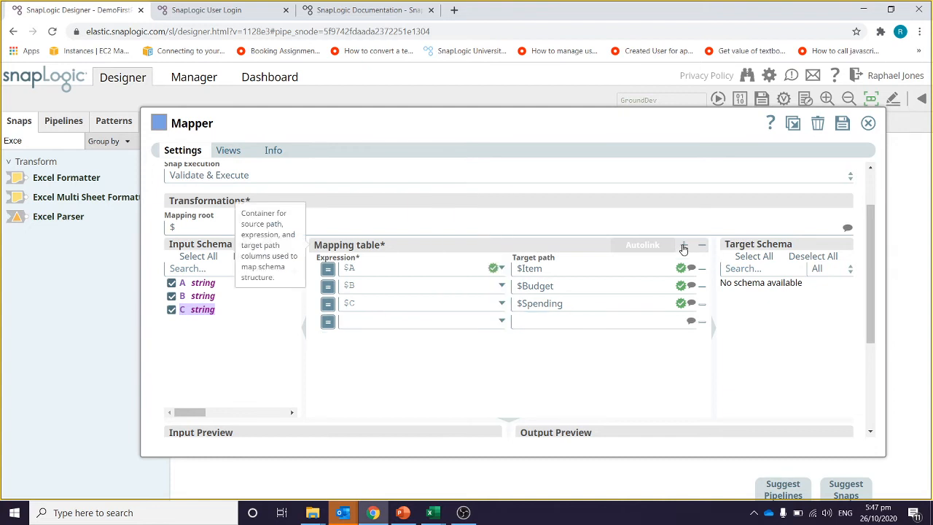
click(359, 324)
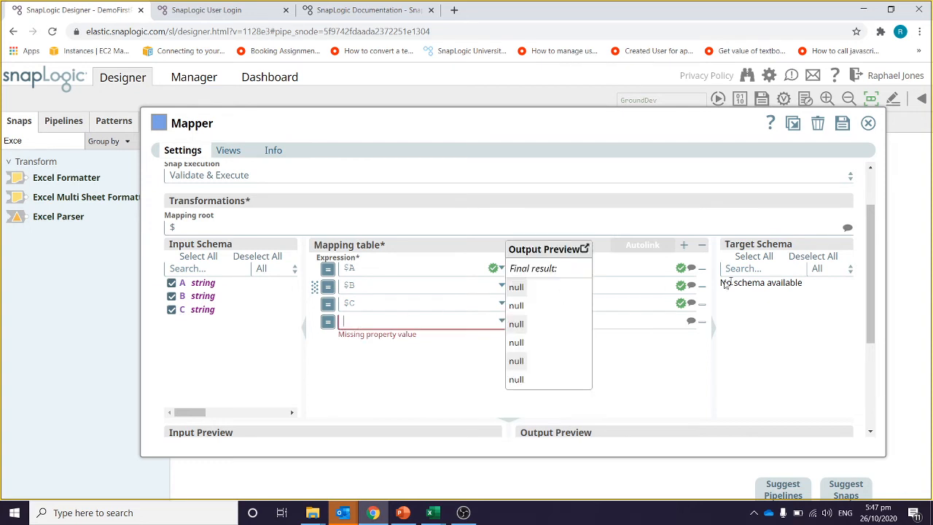
click(628, 325)
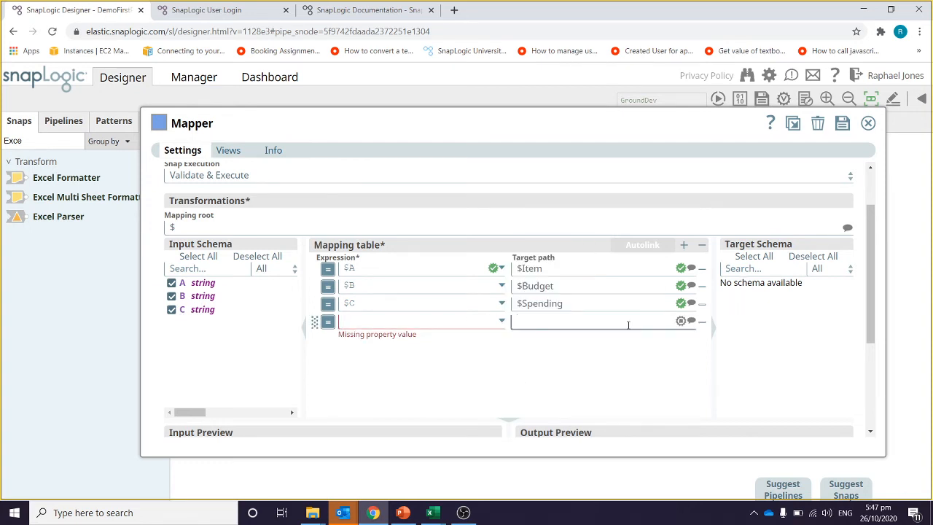
text($Advice)
Start the $Advice row's expression in the Expression builder with $B-$C, checking the Budget and Spending columns in the Monthly Budget workbook
click(502, 321)
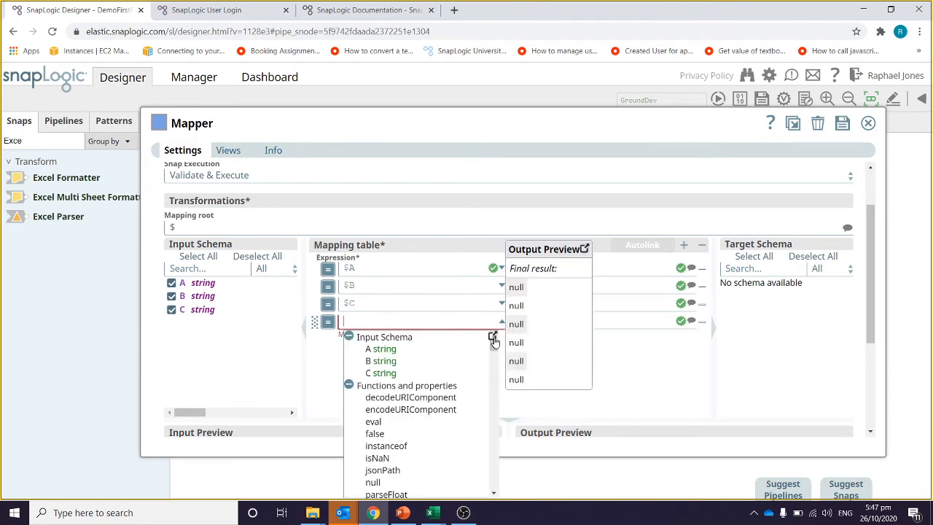
click(493, 338)
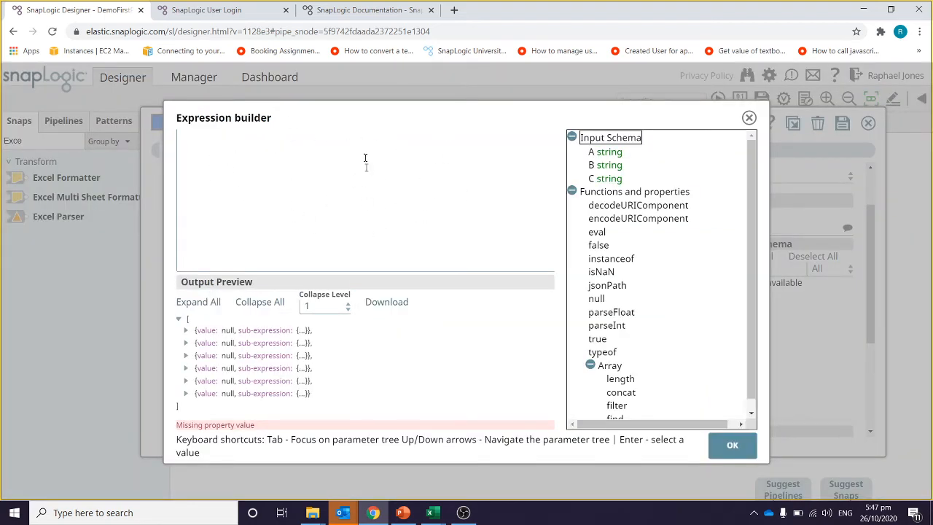
click(227, 152)
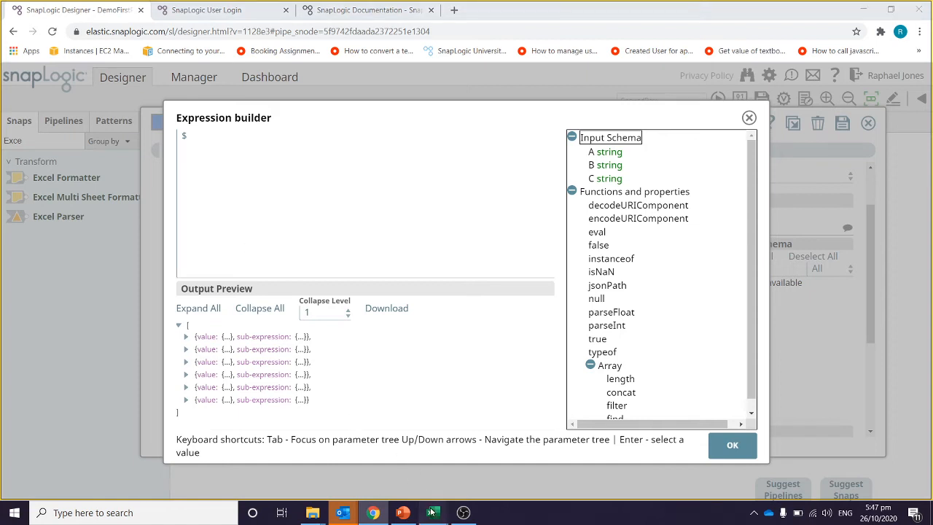
mouse_move(431, 512)
click(398, 459)
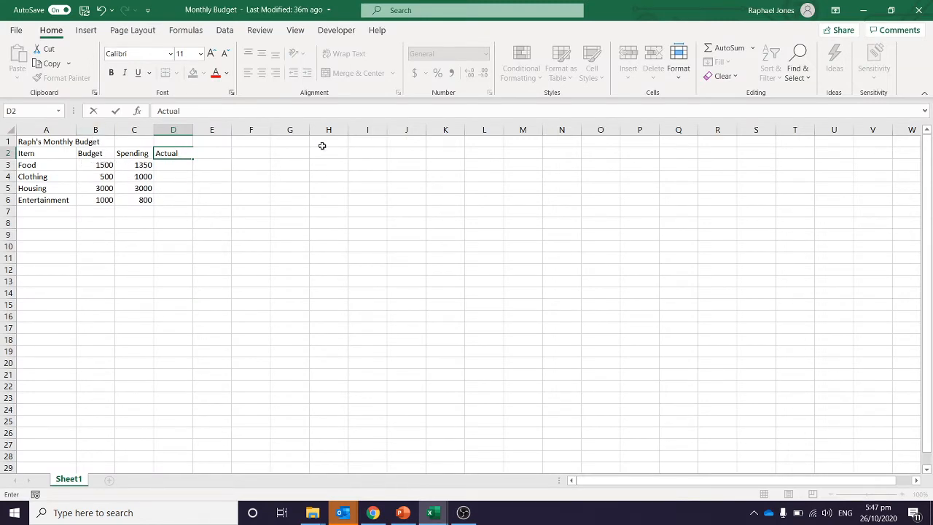
click(864, 11)
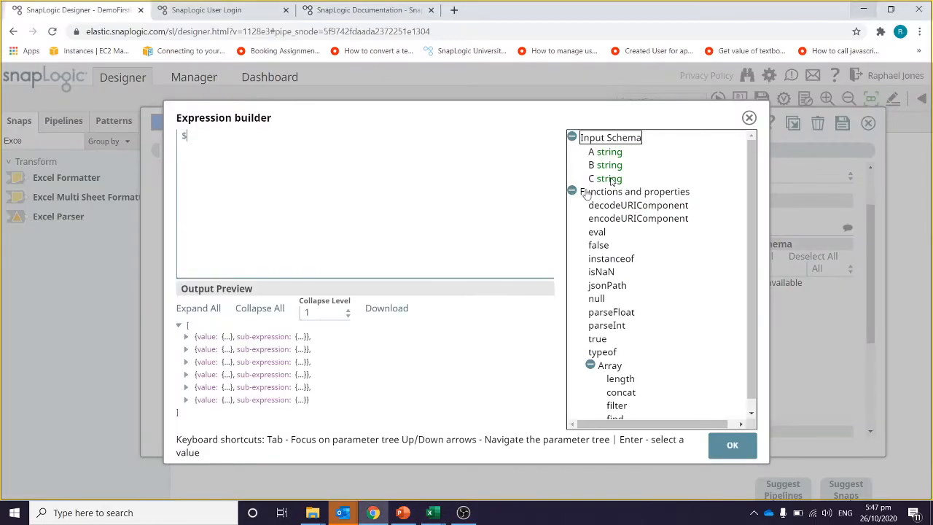
text(B-)
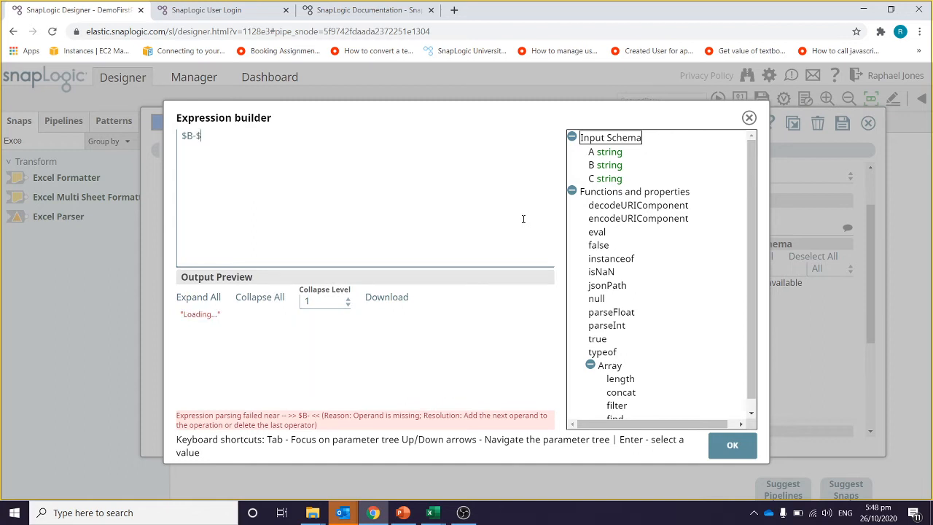
text($C)
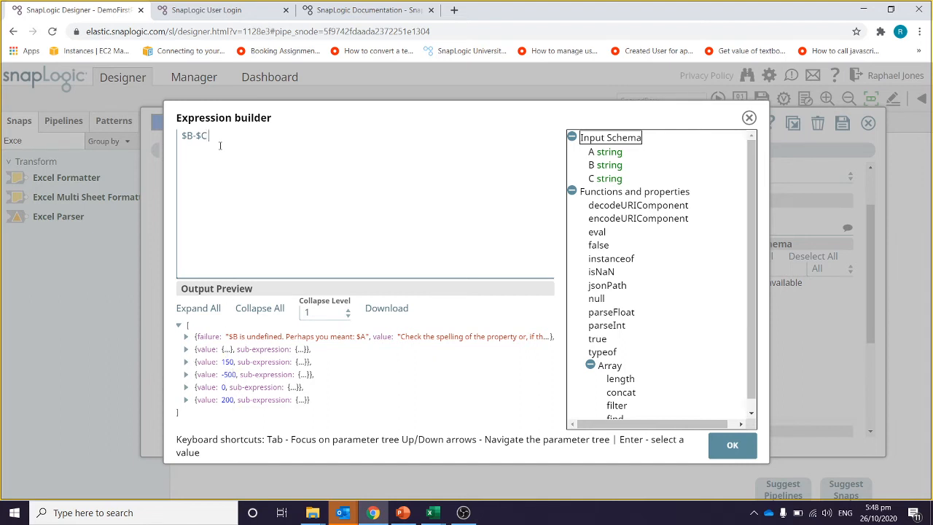
Complete the $Advice expression as $B-$C < 0 ? "Tighten up Buddy" : "Yay! Well Done", and save the Mapper settings
text(< 0)
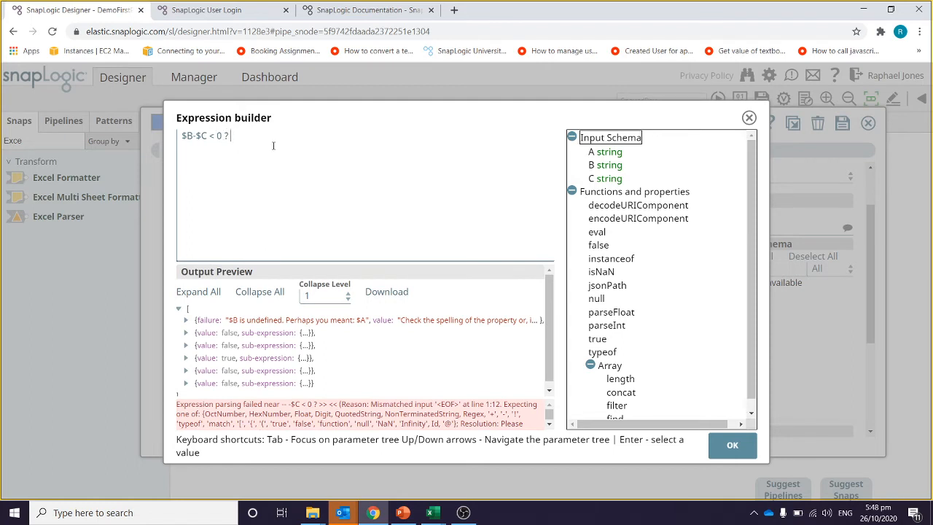
text(Tig)
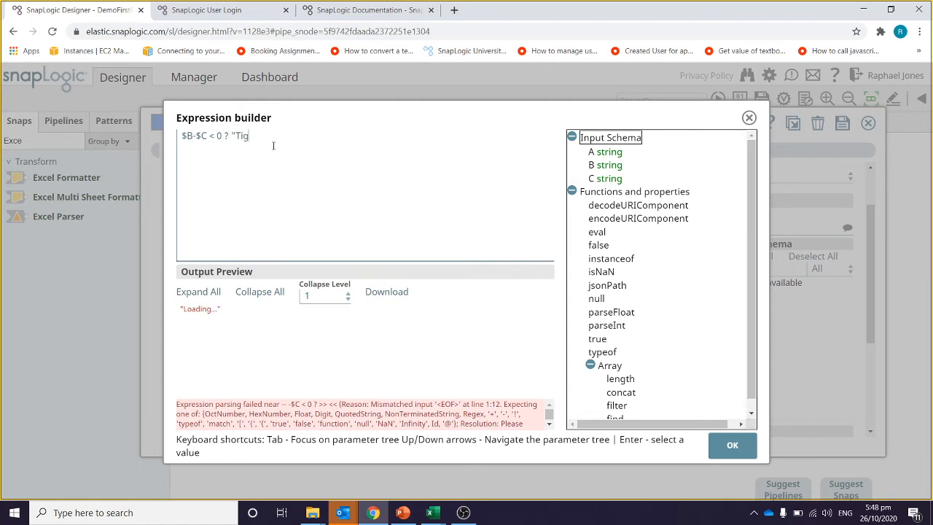
text(hetn )
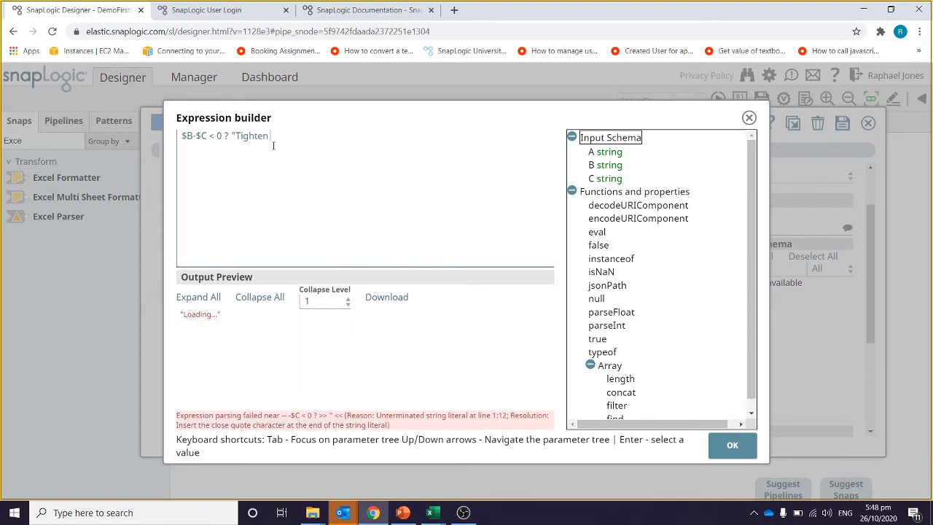
text(up Bud)
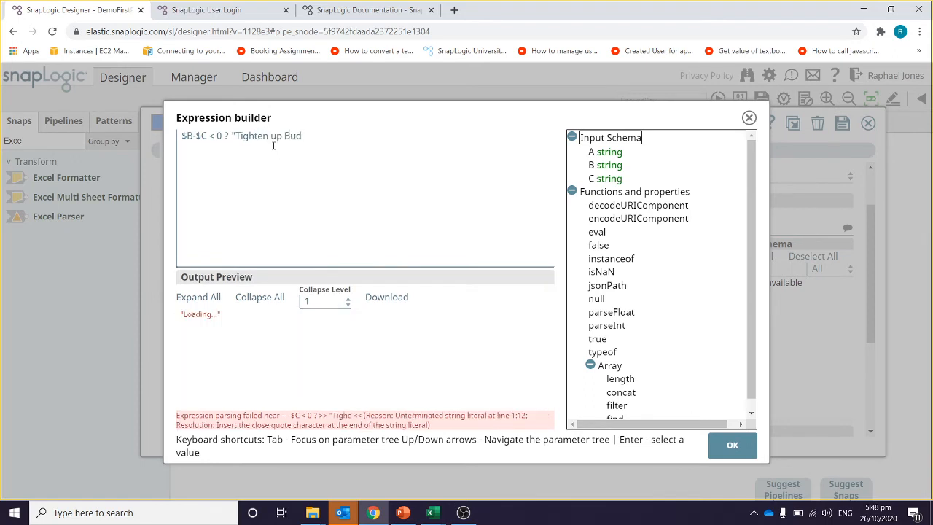
text(dy")
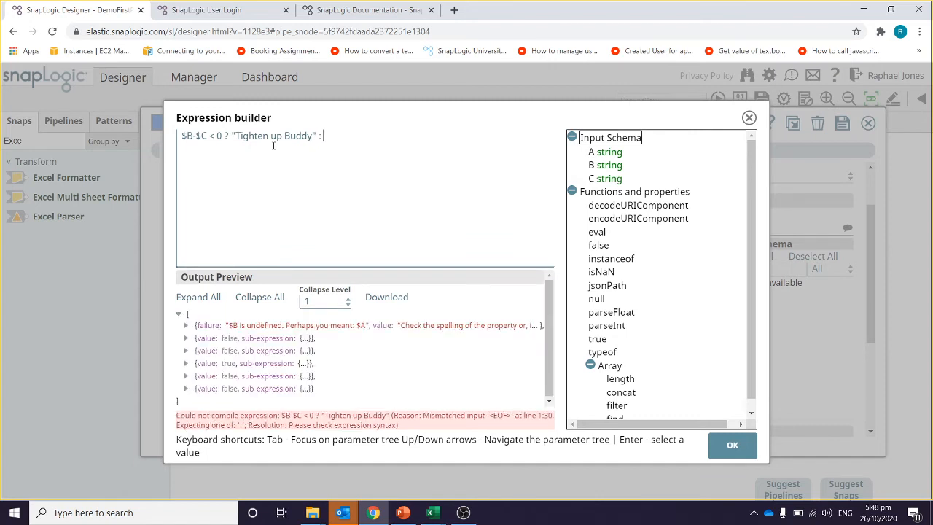
text( : ")
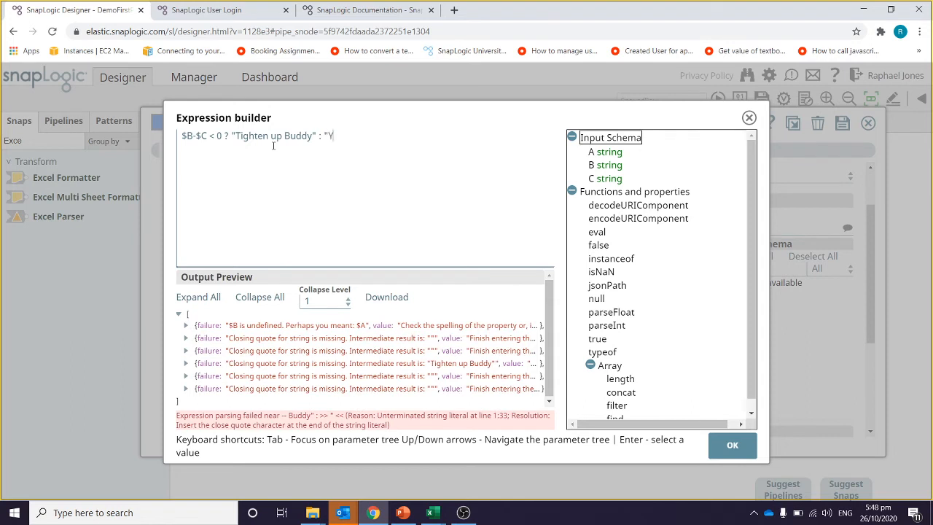
text(Yay!)
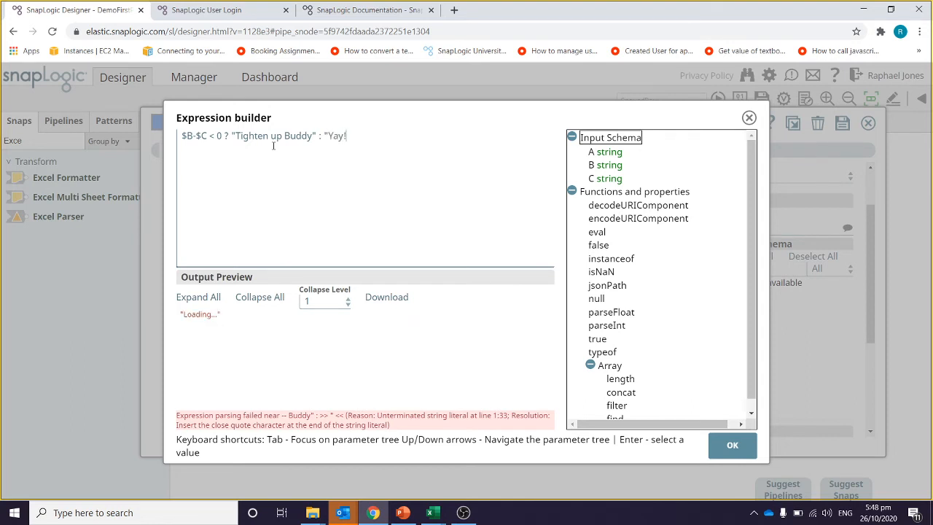
text( Well D)
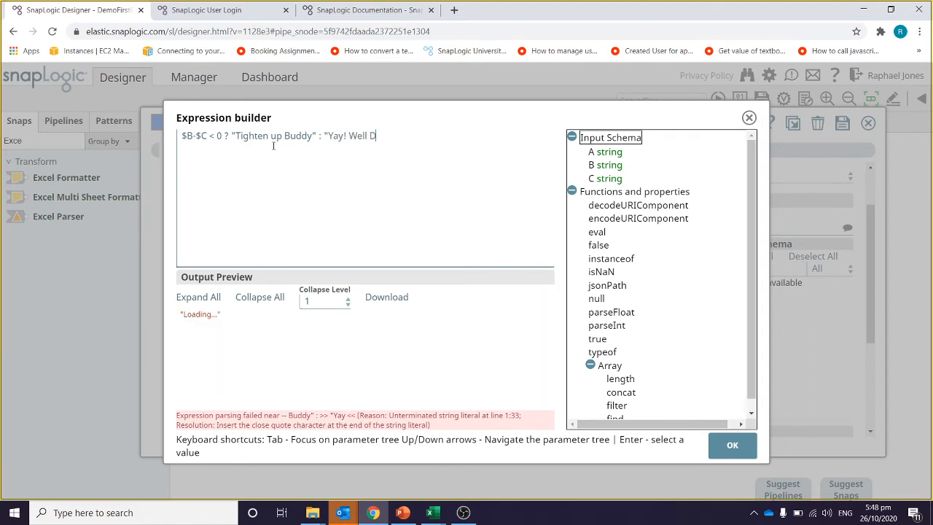
text(one")
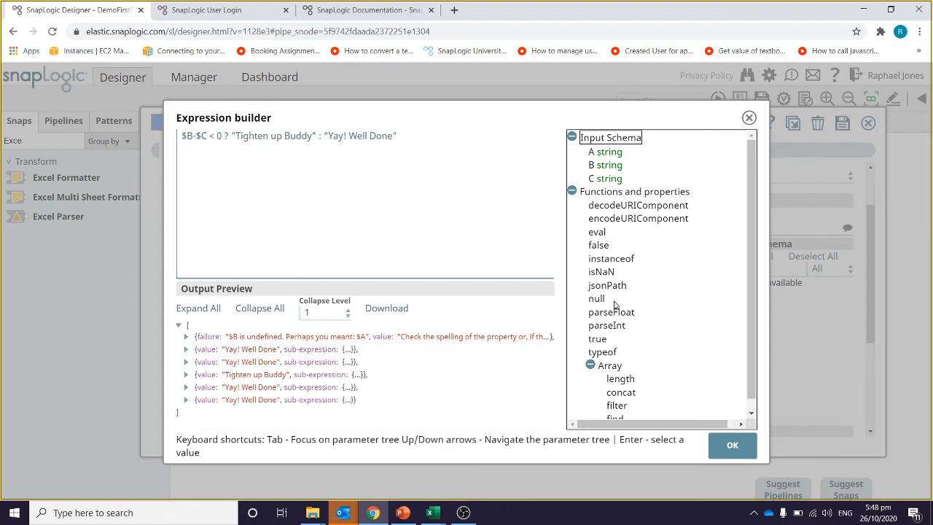
click(733, 446)
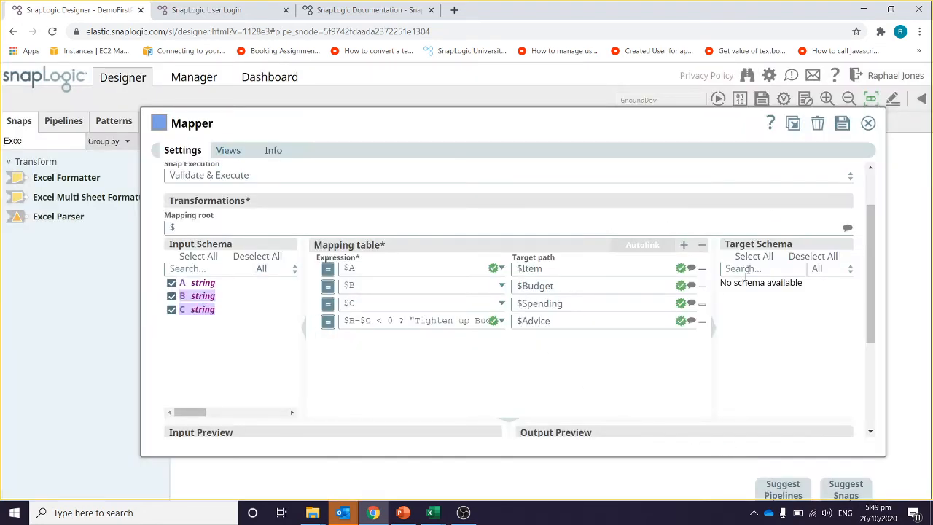
click(842, 125)
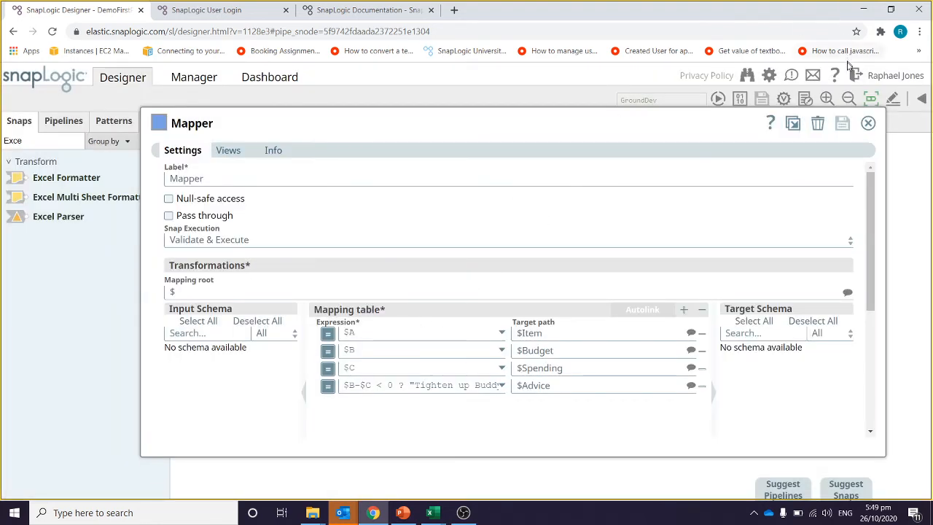
click(868, 125)
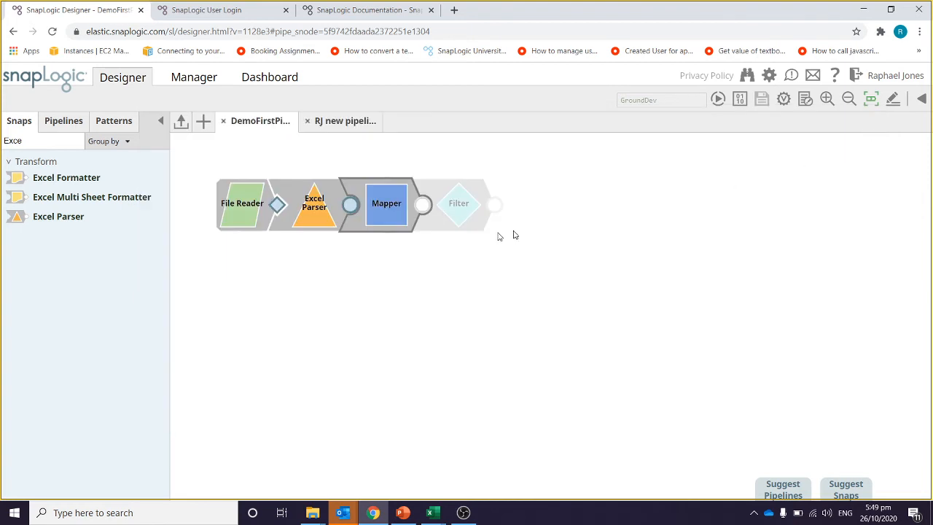
Set the Excel Parser's start row to 3 as an expression, checking the Monthly Budget workbook's first data row, and validate the saved pipeline
click(299, 215)
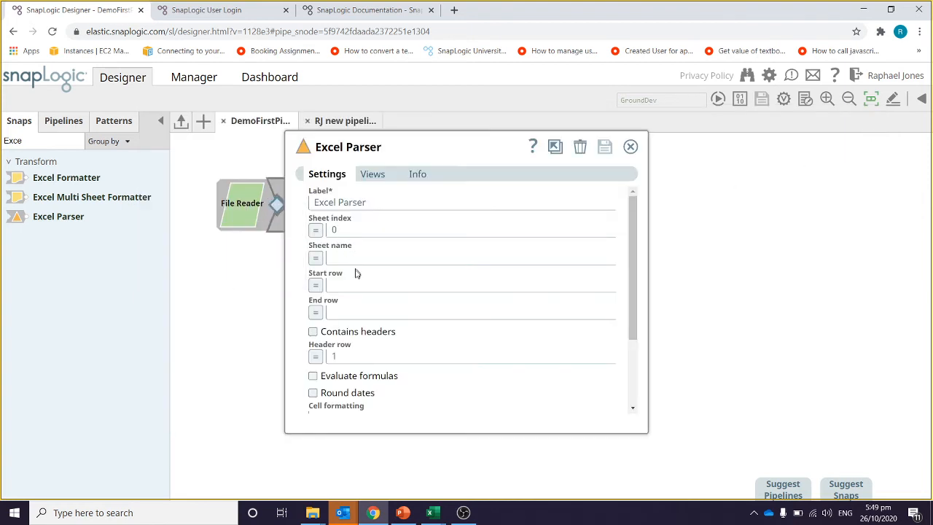
mouse_move(434, 512)
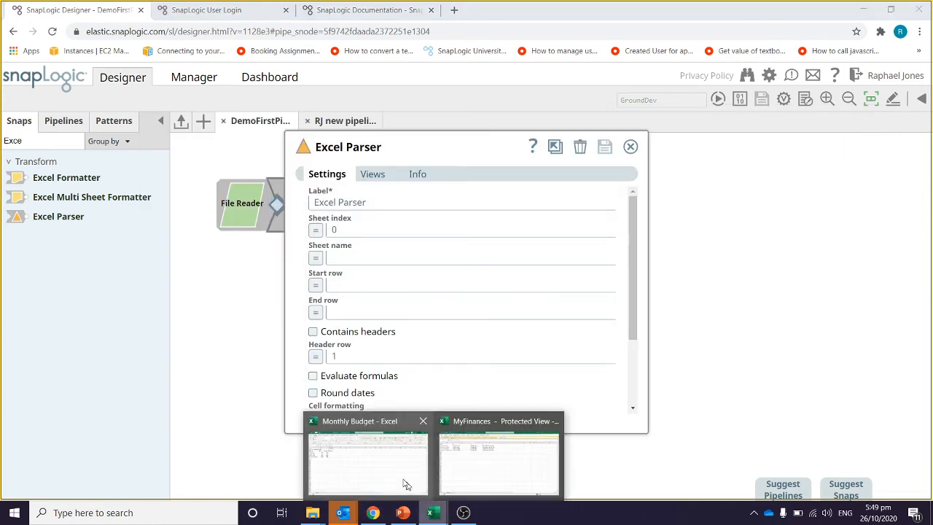
click(396, 468)
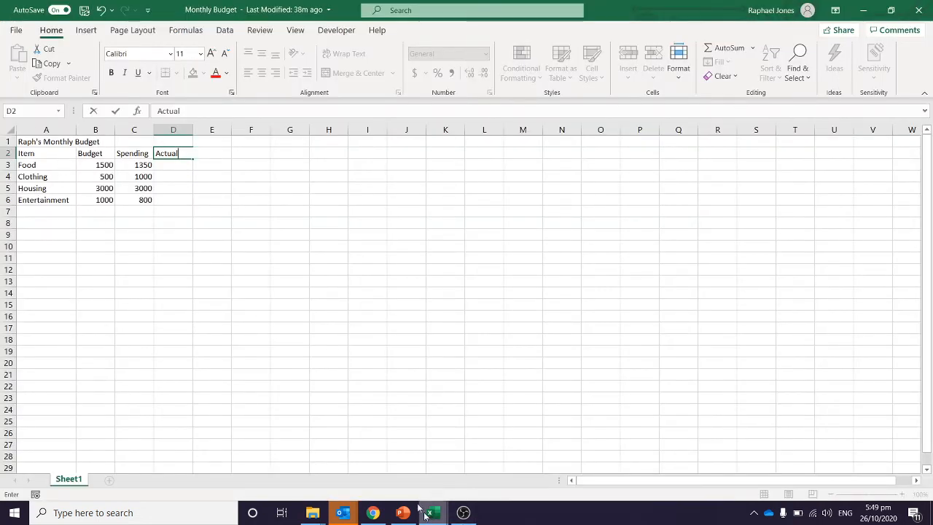
click(183, 150)
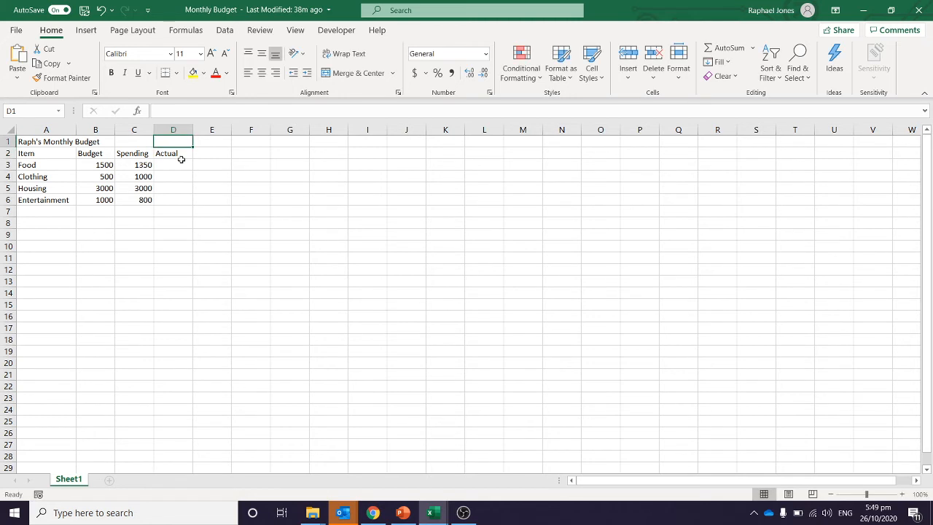
click(183, 166)
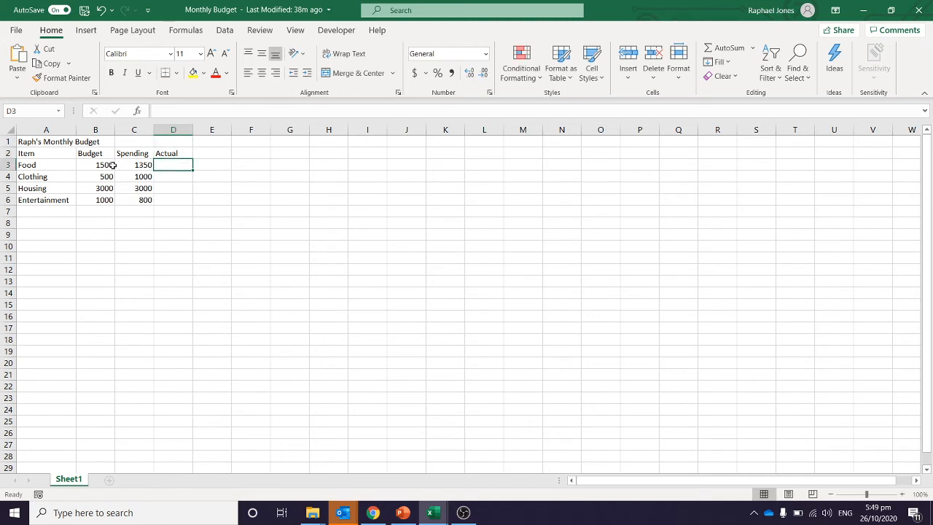
click(372, 513)
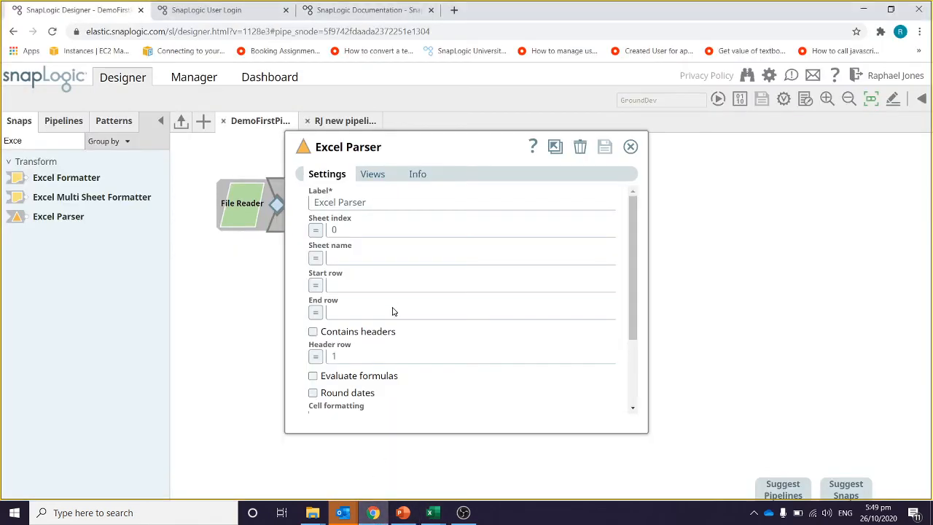
click(350, 281)
text(3)
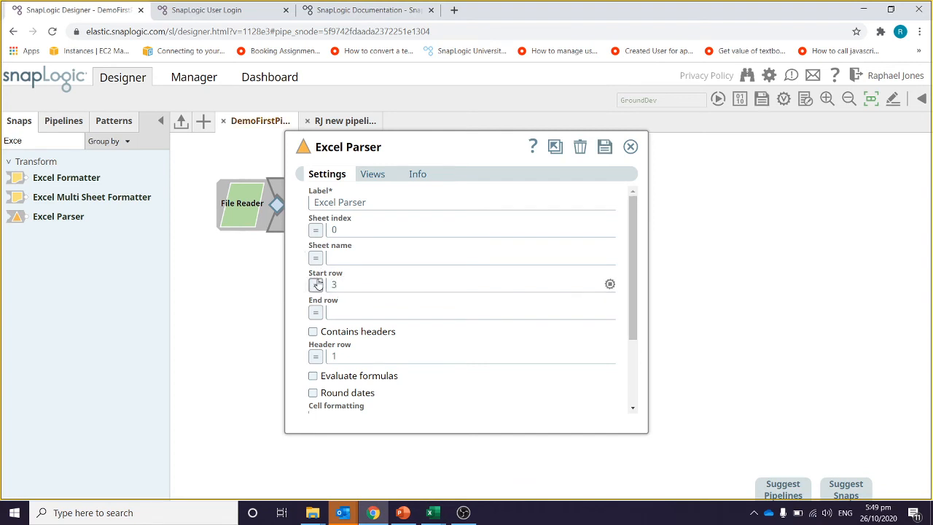
click(316, 284)
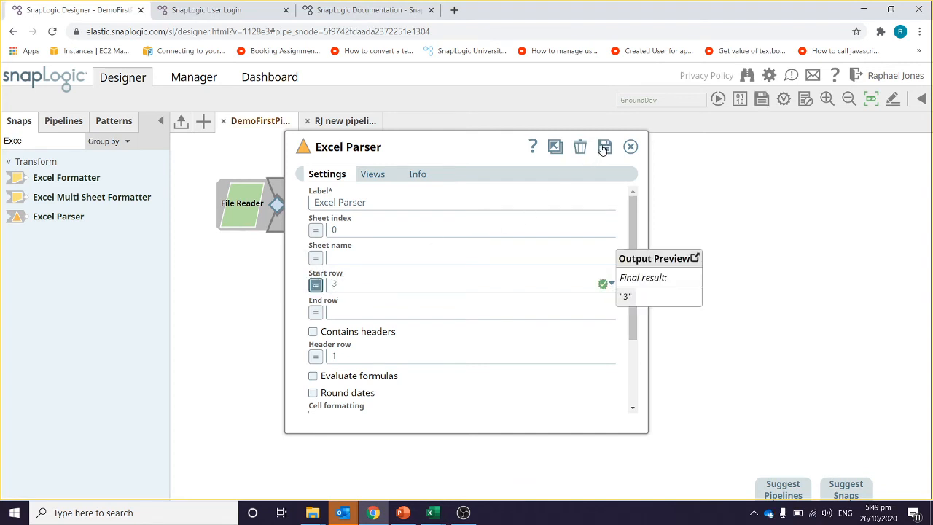
click(604, 148)
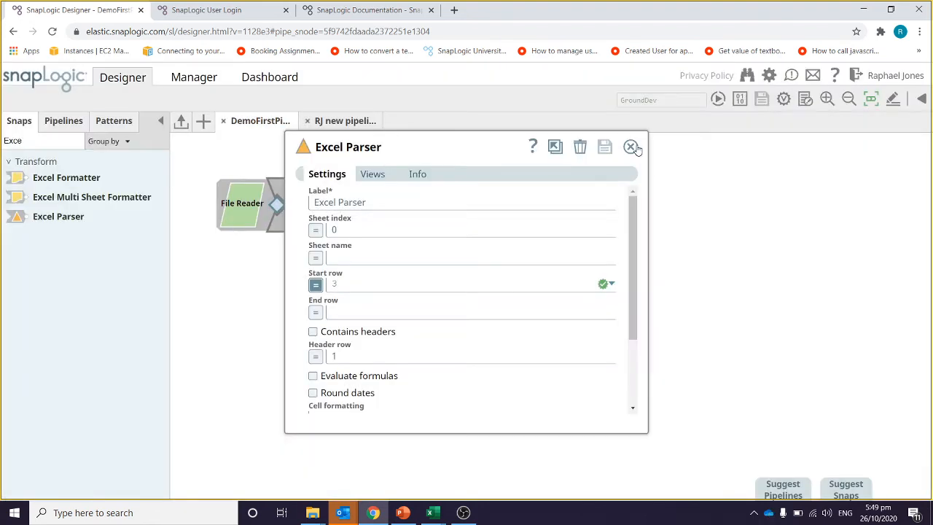
click(632, 148)
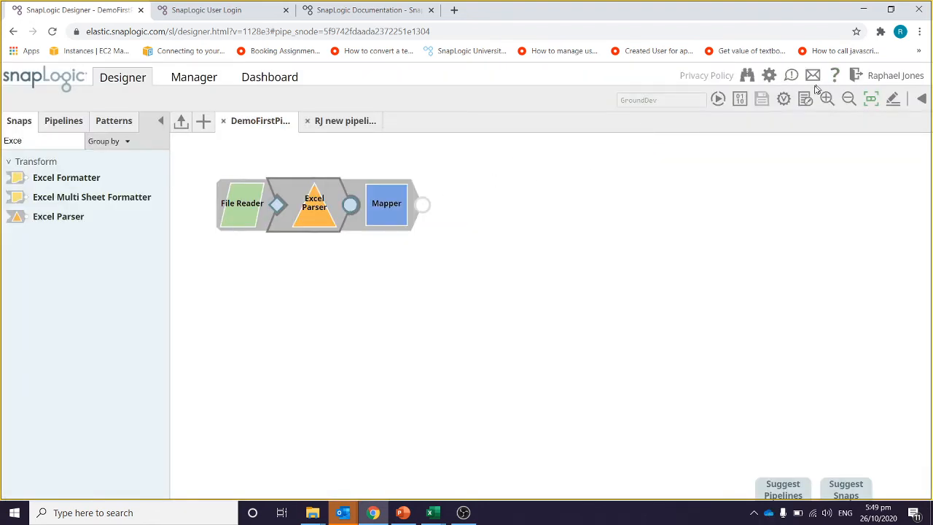
click(782, 106)
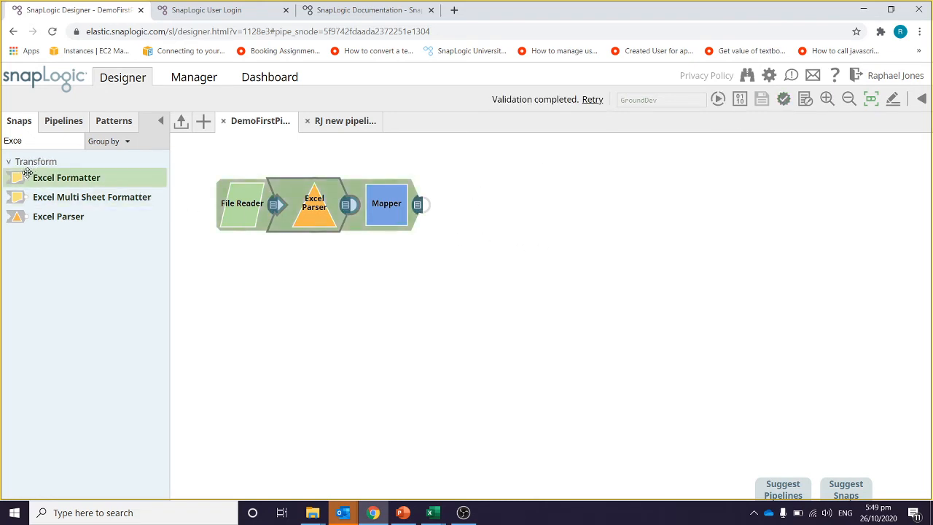
Add an Excel Formatter snap after the Mapper and review its settings, keeping the default options
drag(22, 177, 459, 207)
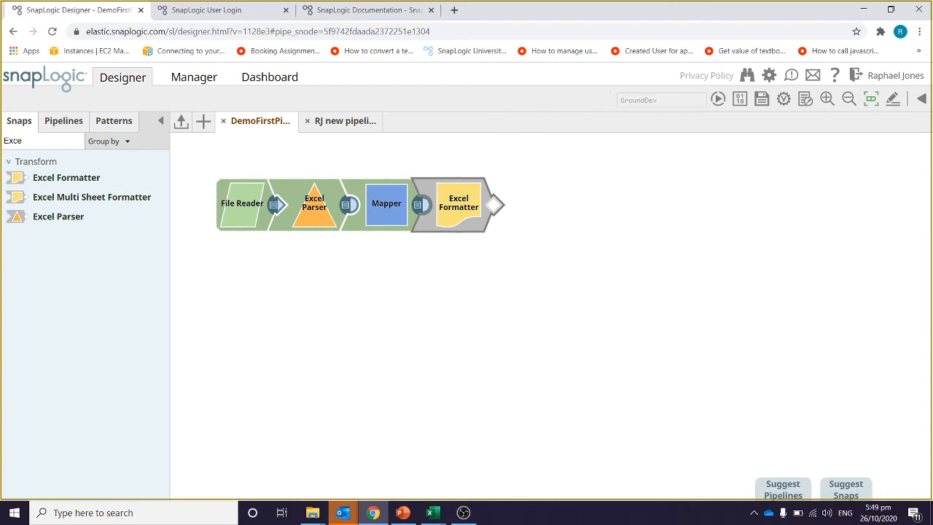
click(467, 210)
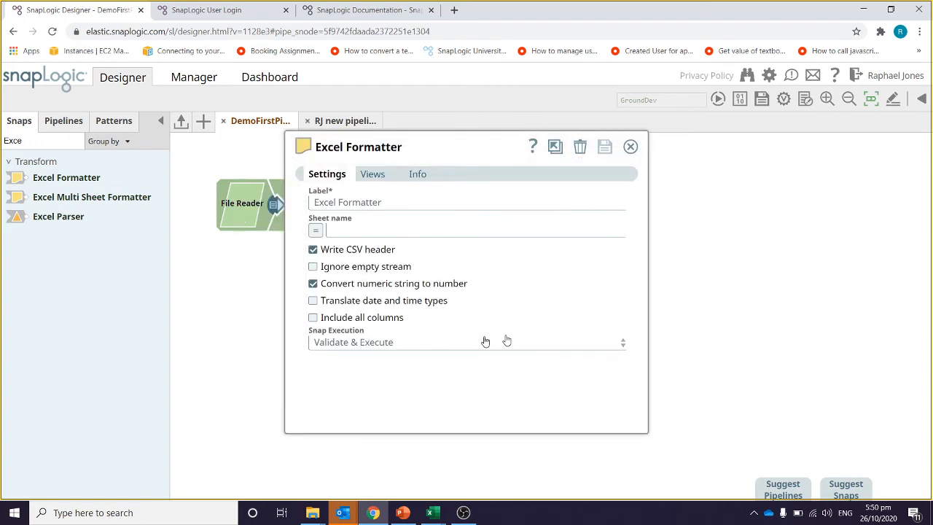
mouse_move(379, 266)
mouse_move(341, 249)
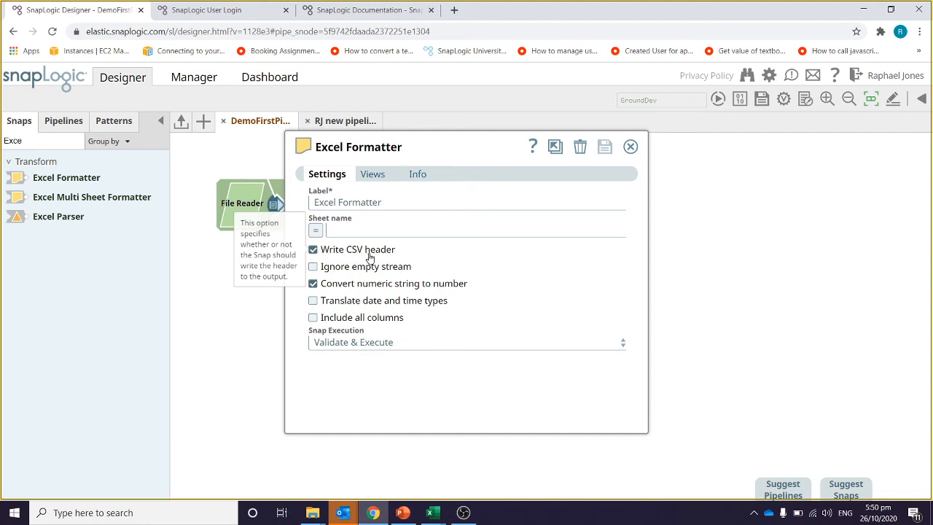
mouse_move(362, 319)
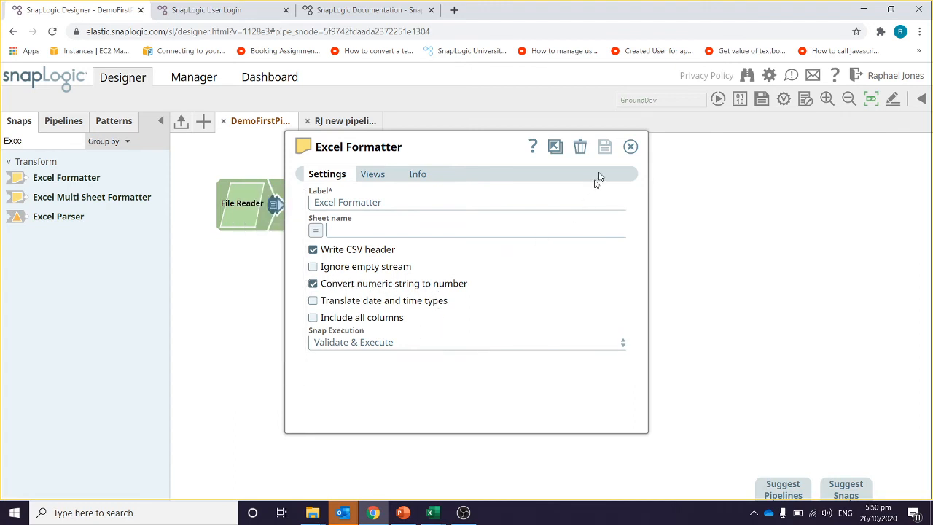
click(630, 147)
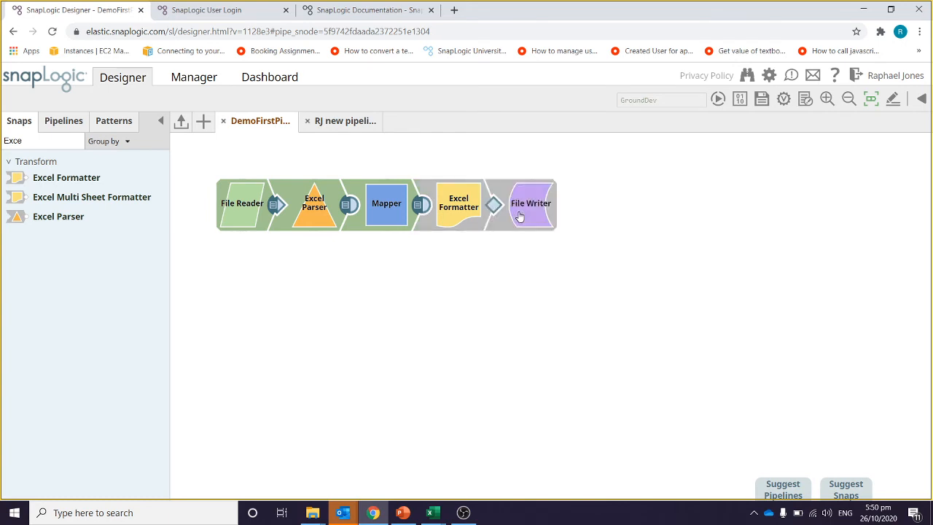
Set the File Writer's file name to MyFinances.xlsx, keeping the OVERWRITE file action, and save its settings
click(519, 217)
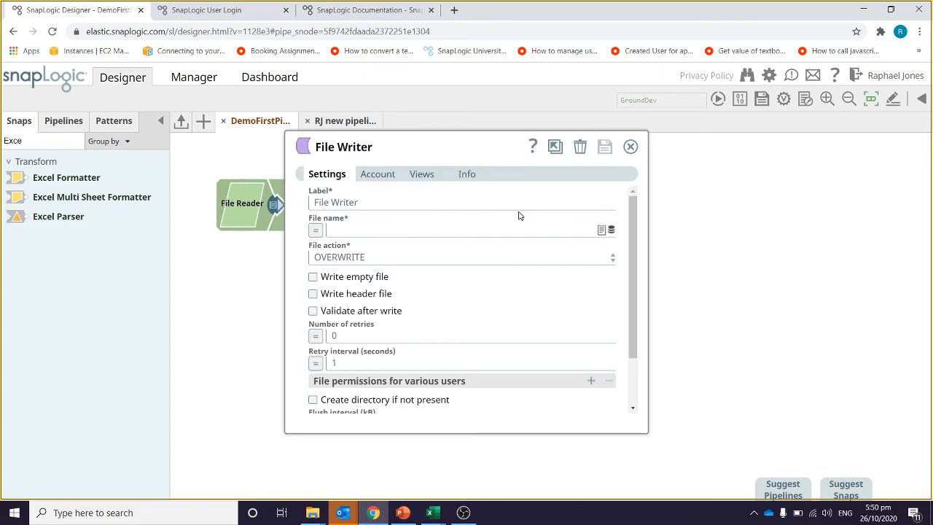
click(418, 232)
text(MyFi)
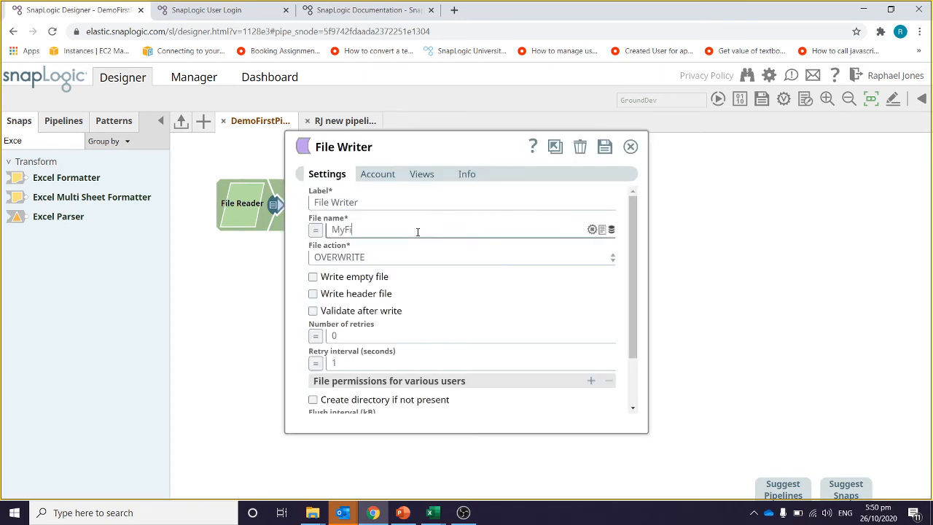
text(nances.xlsx)
scroll(507, 367, down, 2)
scroll(508, 367, up, 2)
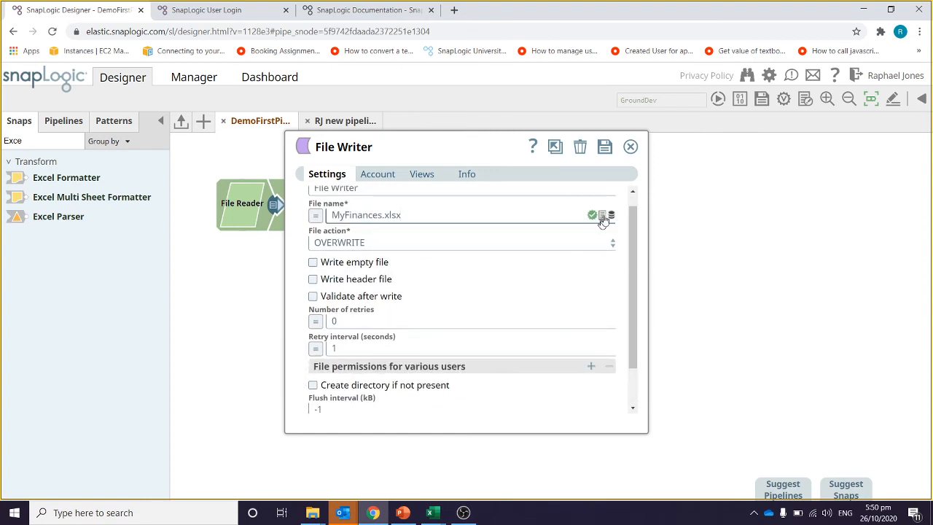
click(604, 148)
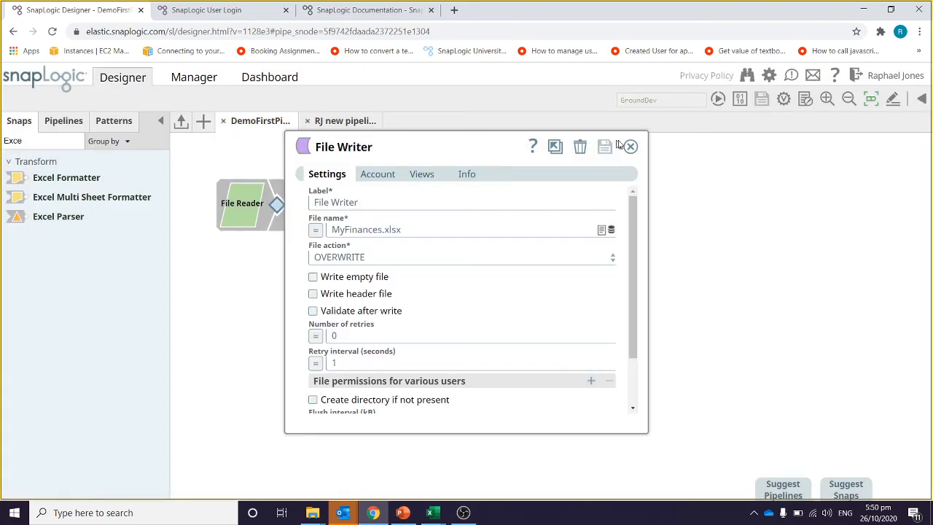
click(630, 148)
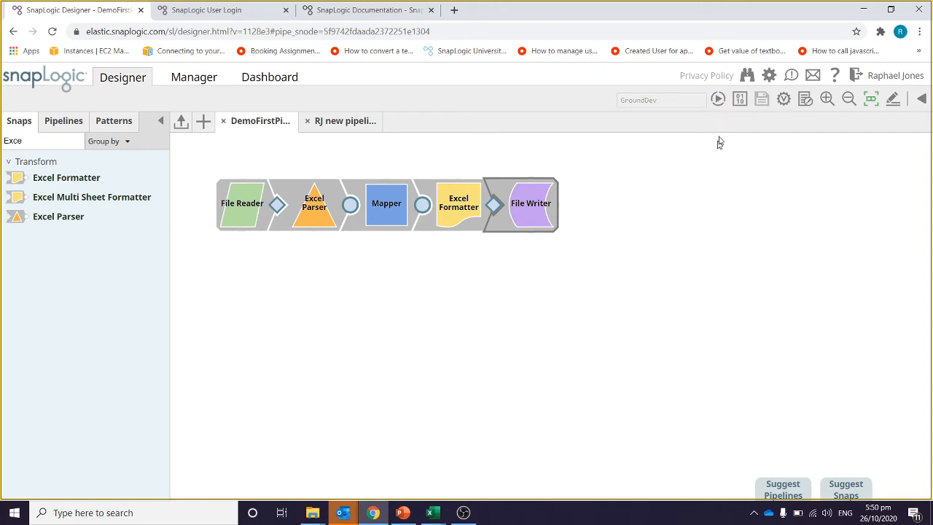
Execute the DemoFirstPipeline pipeline and close the old MyFinances workbook in Excel before returning to SnapLogic
click(717, 100)
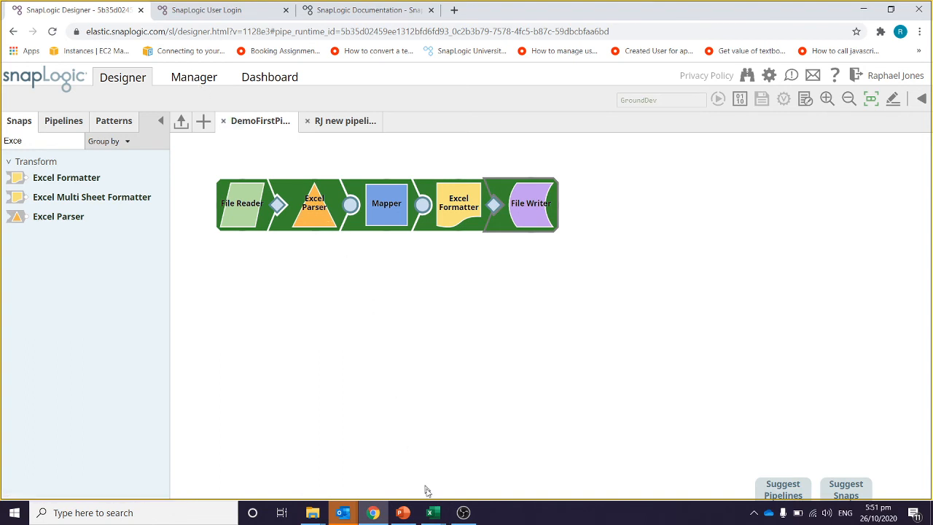
mouse_move(431, 513)
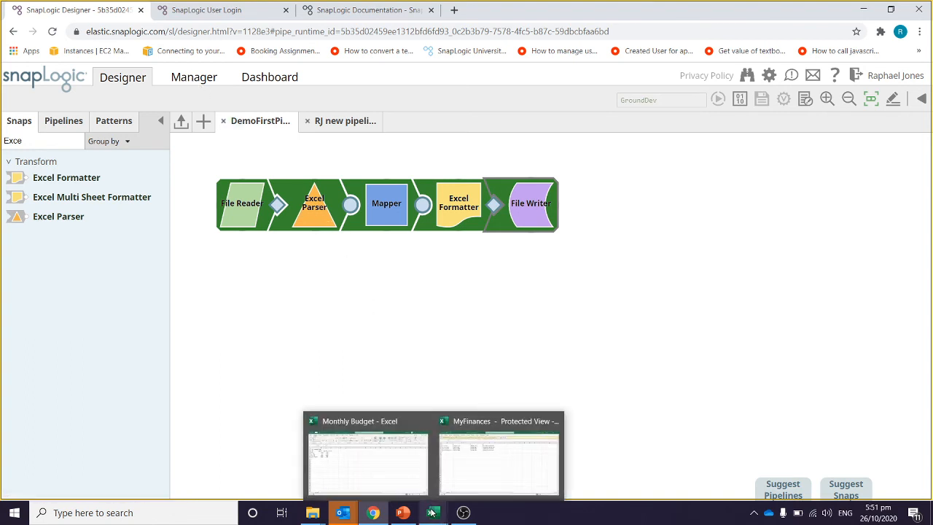
click(466, 485)
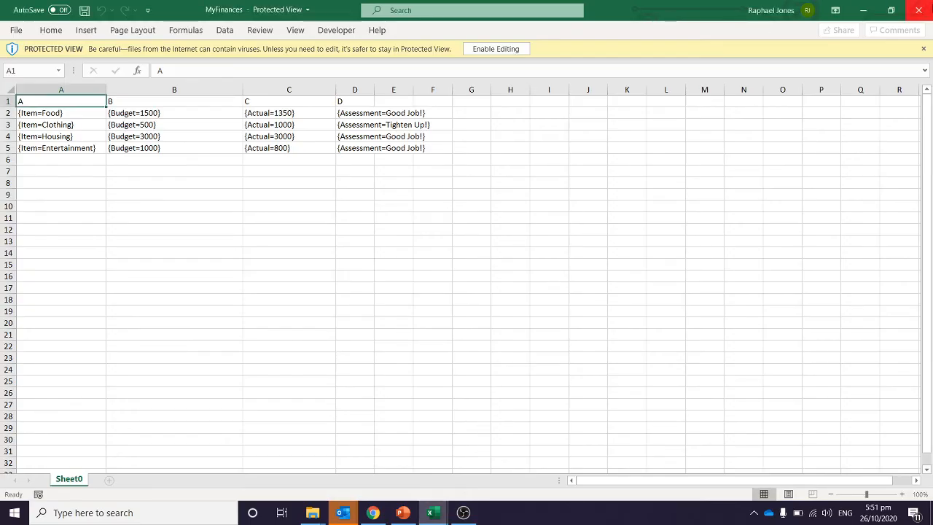
click(920, 11)
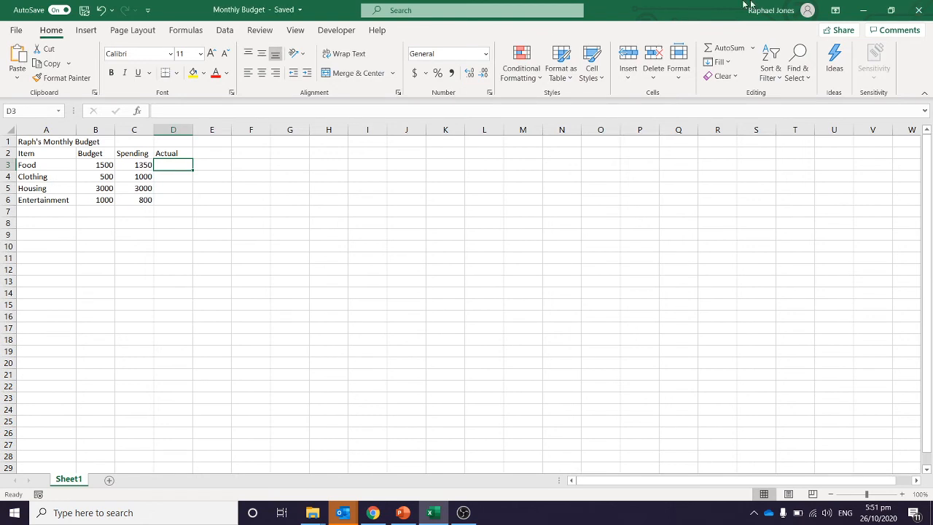
click(370, 513)
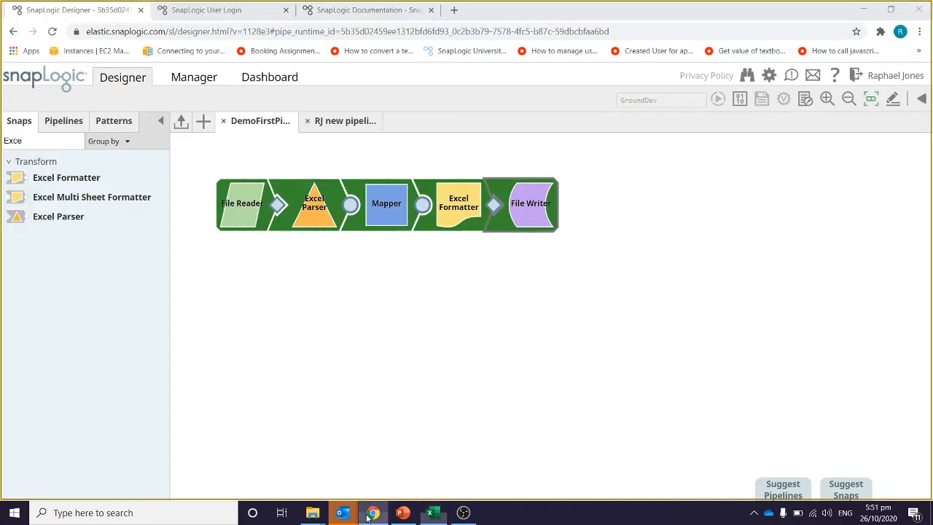
Find the shared folder of the projects space in SnapLogic Manager and download MyFinances.xlsx from it
click(180, 75)
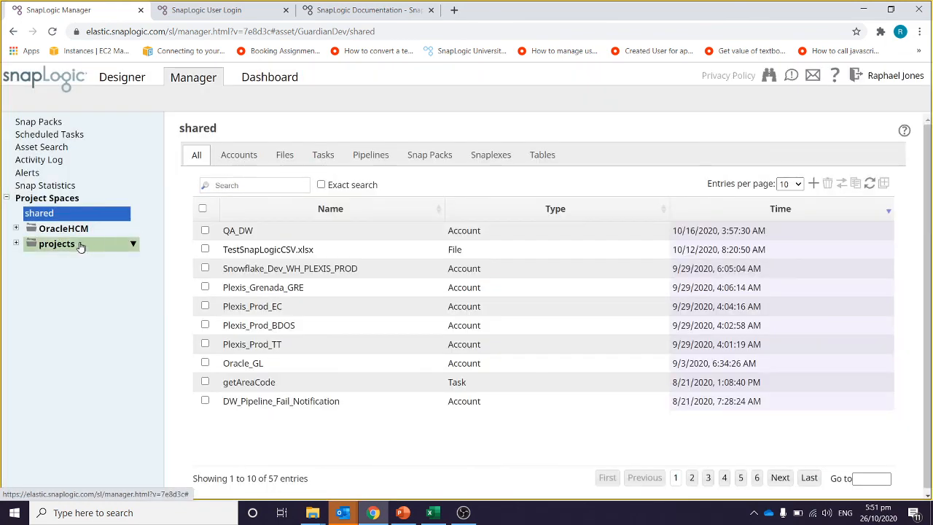
click(80, 245)
click(16, 244)
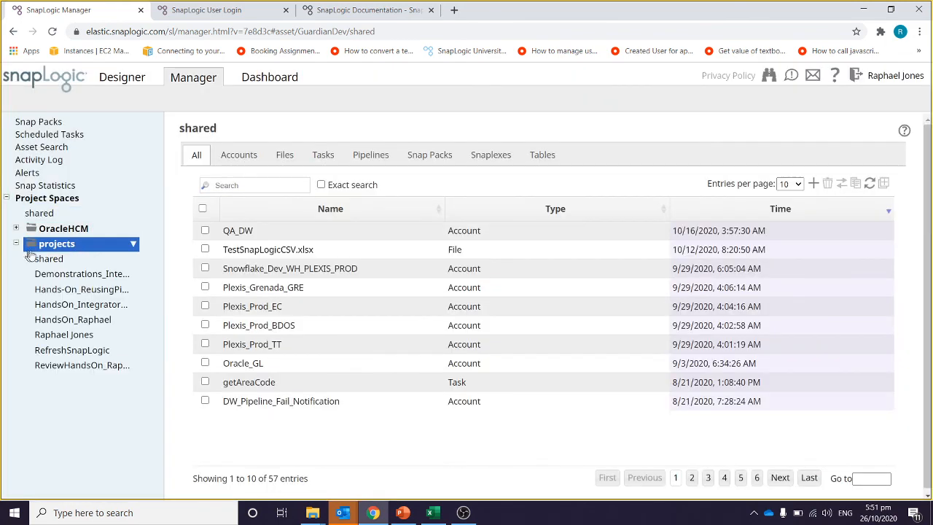
click(46, 258)
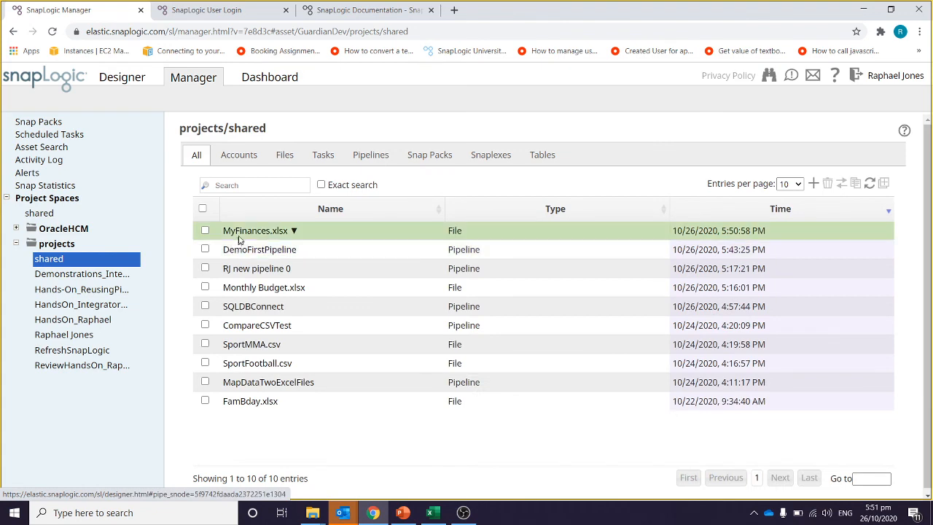
click(241, 233)
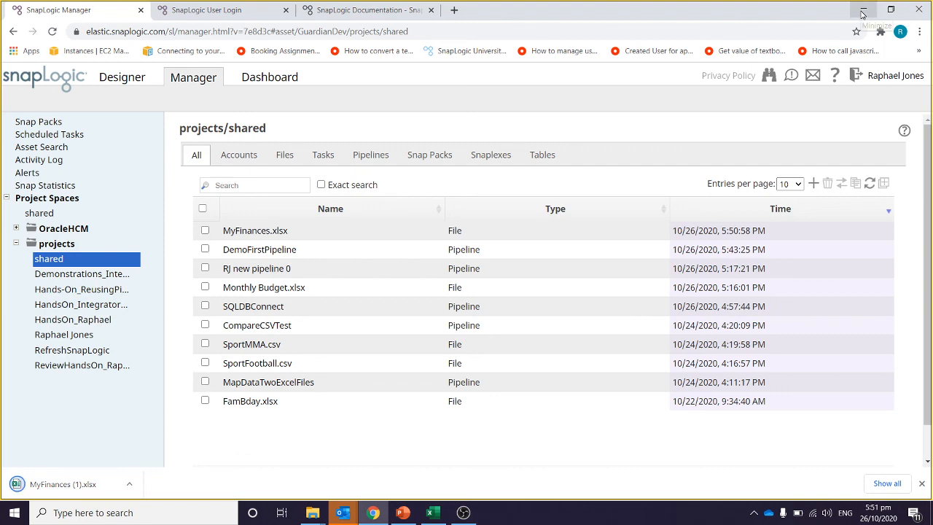
Open the downloaded MyFinances (1).xlsx in Excel and widen column D to fit the Advice texts
click(862, 15)
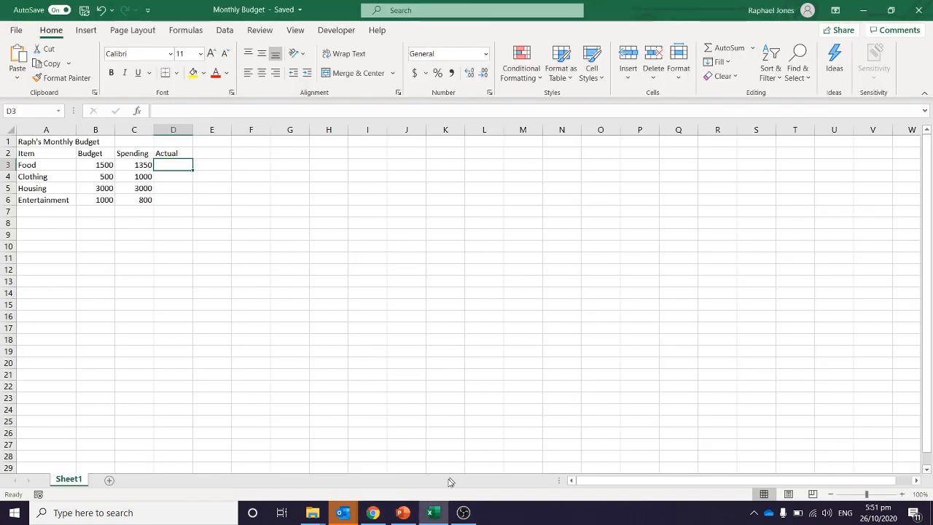
mouse_move(340, 514)
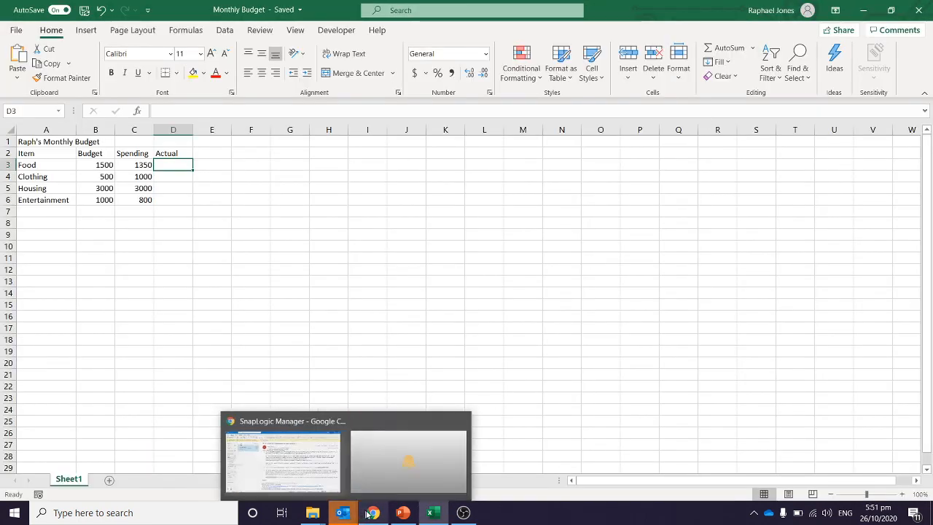
click(372, 512)
click(79, 488)
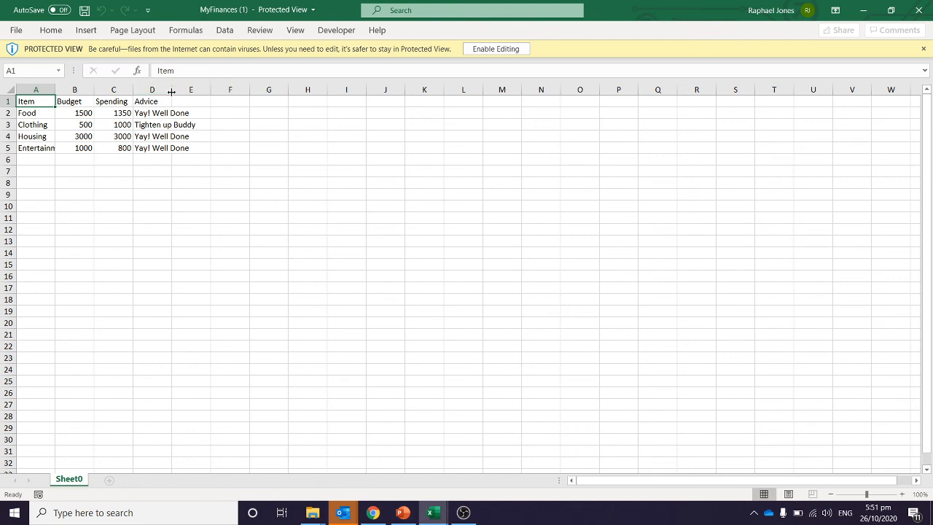
drag(173, 90, 215, 92)
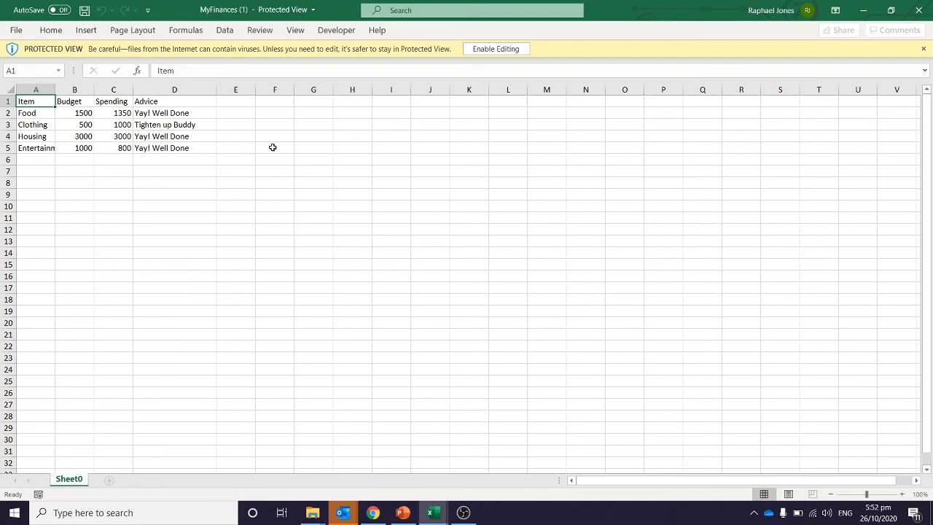
Switch to the PowerPoint presentation to review the My First Pipeline slide
click(402, 512)
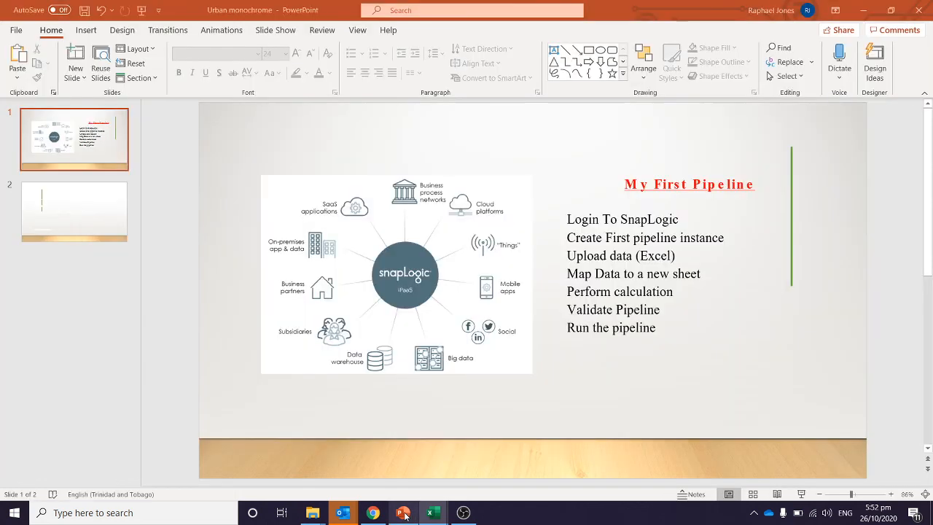